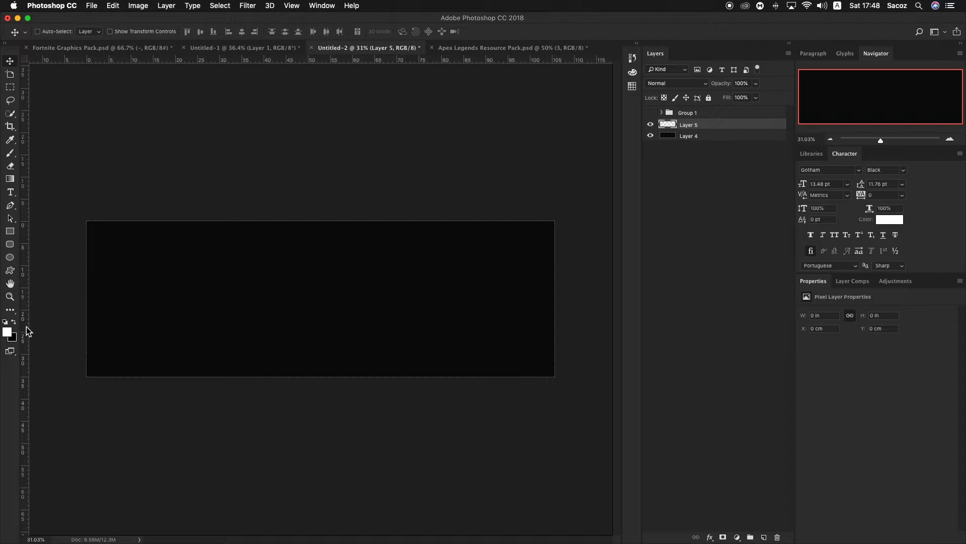
- Place a vertical guide at the centre of the canvas and select the half to its left with a rectangular marquee
{"action": "left_click_drag", "start_coordinate": [25, 328], "coordinate": [321, 301]}
{"action": "left_click", "coordinate": [10, 87]}
{"action": "left_click_drag", "start_coordinate": [85, 219], "coordinate": [320, 416]}
- Fill the selected half of the banner on Layer 5 with the colour #e67e22 at 100% opacity and deselect it
{"action": "right_click", "coordinate": [255, 283]}
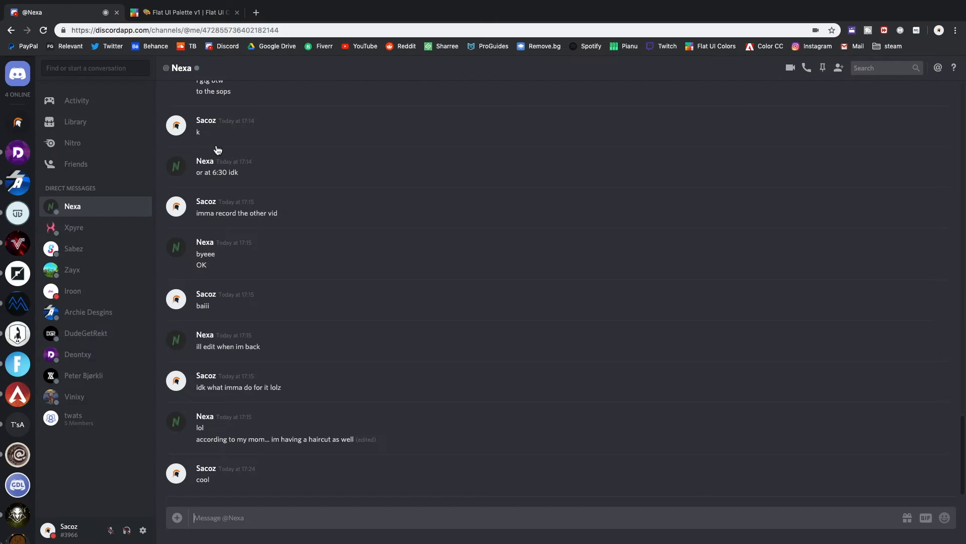
{"action": "left_click", "coordinate": [258, 358]}
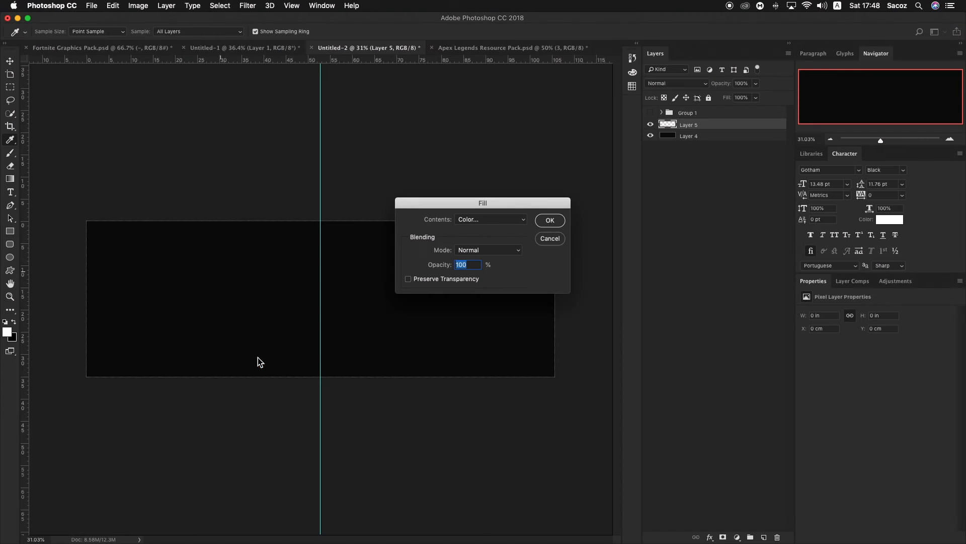
{"action": "left_click", "coordinate": [506, 220]}
{"action": "left_click", "coordinate": [491, 219]}
{"action": "type", "text": "#e67e22"}
{"action": "key", "text": "Return"}
{"action": "key", "text": "Return"}
{"action": "key", "text": "super+d"}
- Bring asset 1 from Apex Legends Resource Pack.psd into the banner, scaled and placed on the upper part of the orange half
{"action": "key", "text": "z"}
{"action": "left_click_drag", "start_coordinate": [346, 263], "coordinate": [344, 262]}
{"action": "key", "text": "v"}
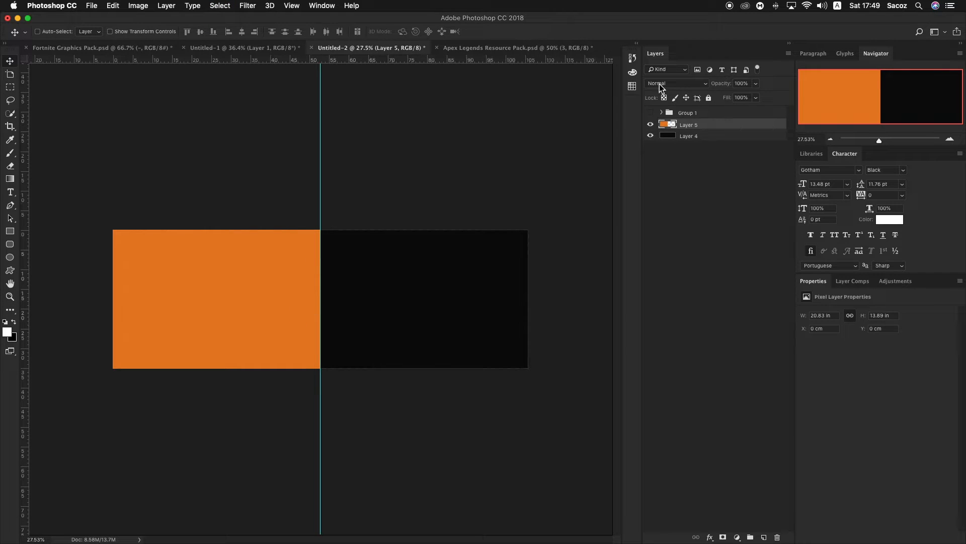
{"action": "left_click", "coordinate": [476, 47]}
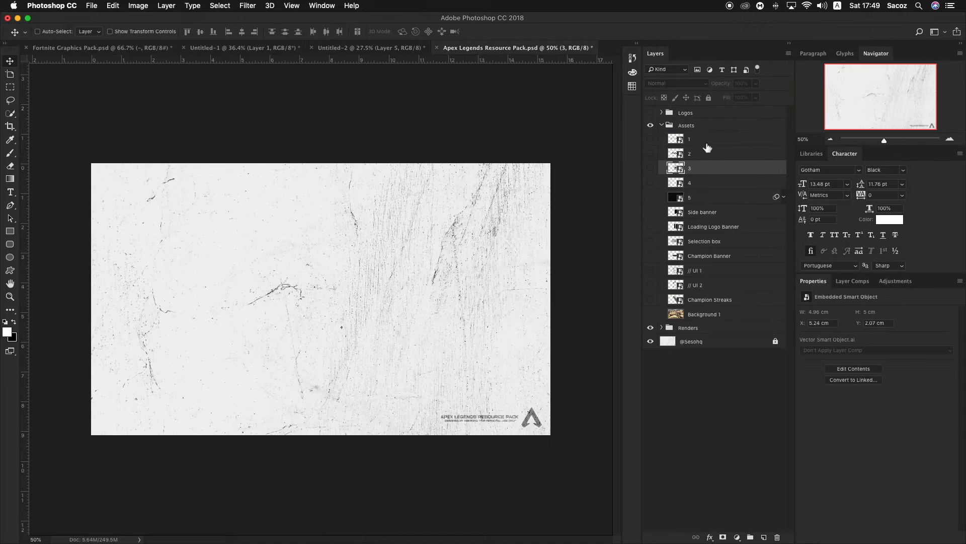
{"action": "left_click", "coordinate": [703, 144]}
{"action": "left_click_drag", "start_coordinate": [429, 44], "coordinate": [697, 129]}
{"action": "key", "text": "super+t"}
{"action": "left_click_drag", "start_coordinate": [397, 307], "coordinate": [282, 272]}
{"action": "key", "text": "Return"}
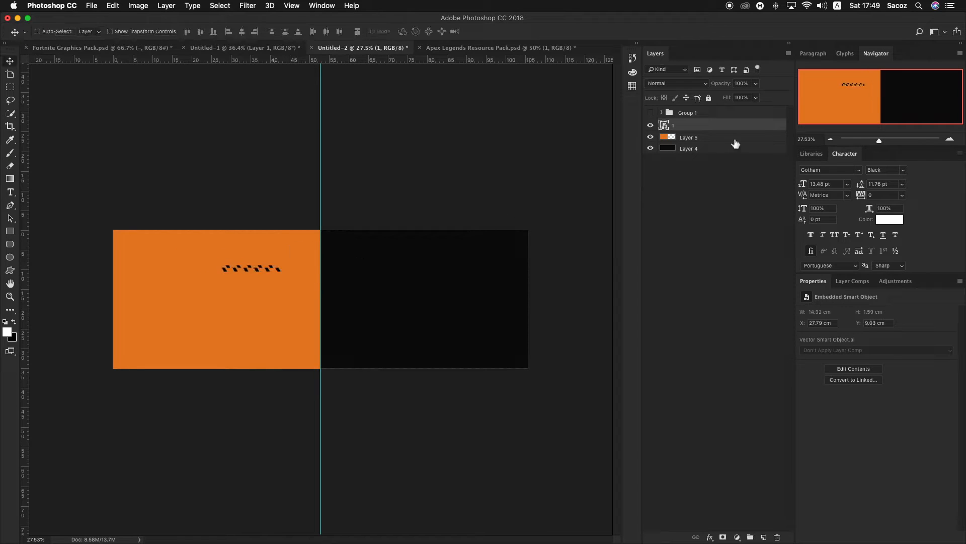
- Add a Color Overlay to the small parallelogram pattern, using #090909 sampled from the black half
{"action": "double_click", "coordinate": [664, 155]}
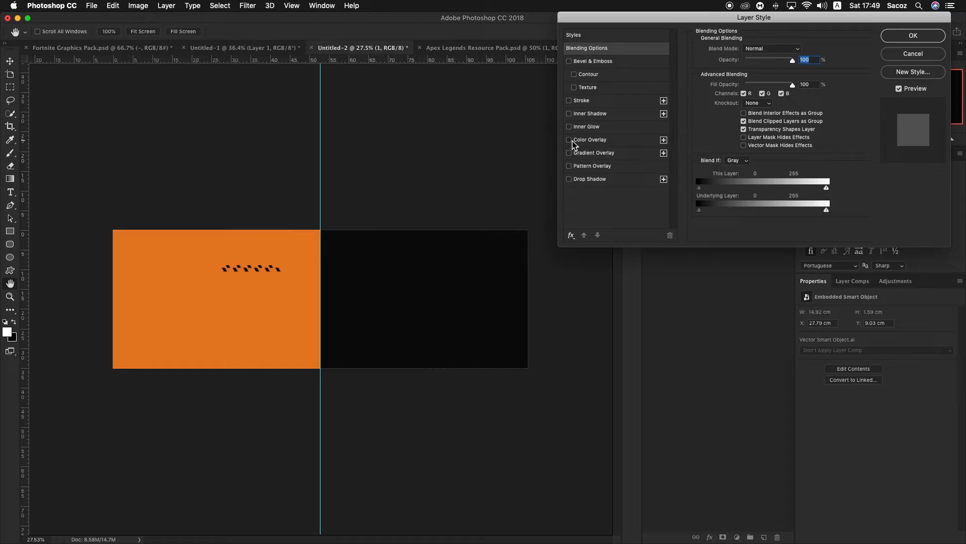
{"action": "left_click", "coordinate": [569, 139]}
{"action": "left_click", "coordinate": [800, 51]}
{"action": "left_click", "coordinate": [460, 244]}
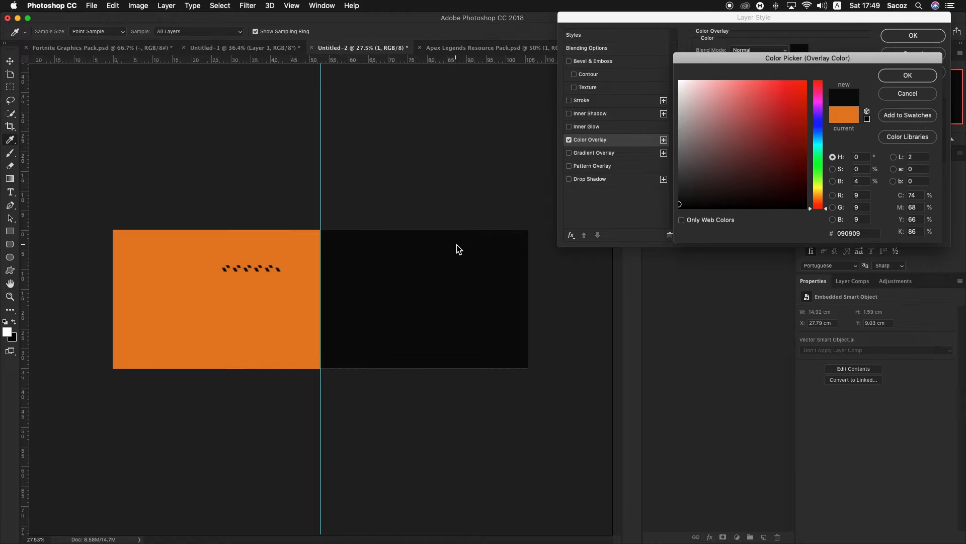
{"action": "key", "text": "Return"}
{"action": "key", "text": "Return"}
- Copy halftone asset 3 from the Apex Legends Resource Pack into the banner document
{"action": "left_click", "coordinate": [501, 48]}
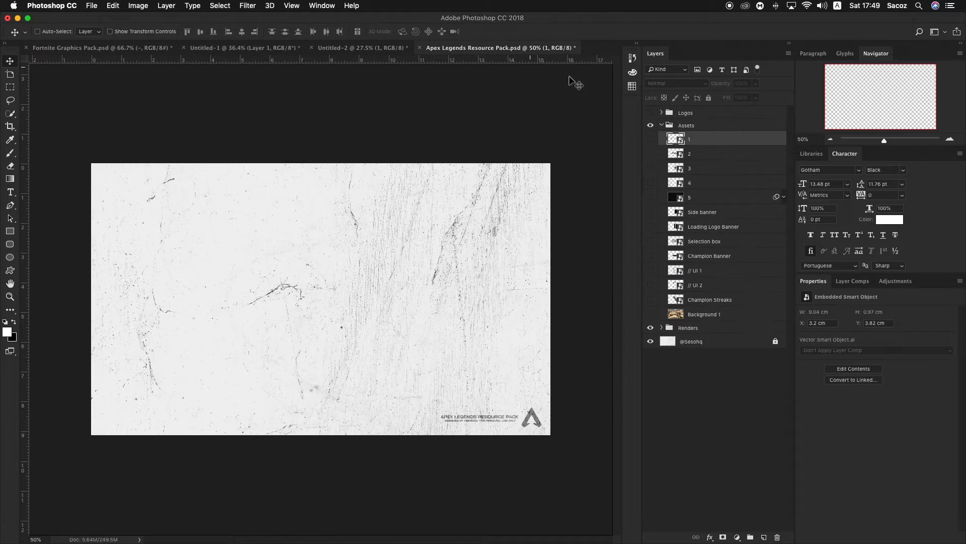
{"action": "left_click", "coordinate": [731, 173]}
{"action": "key", "text": "super+c"}
{"action": "left_click", "coordinate": [359, 48]}
{"action": "key", "text": "super+v"}
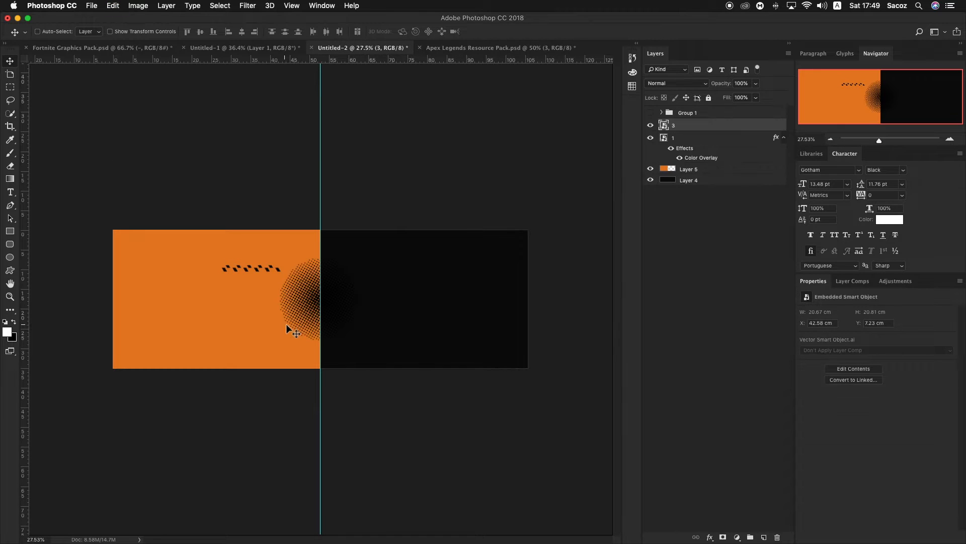
- Enlarge the halftone circle to about 53 cm wide and place it over the lower-left corner of the orange half
{"action": "key", "text": "super+t"}
{"action": "left_click_drag", "start_coordinate": [362, 257], "coordinate": [184, 372]}
{"action": "left_click_drag", "start_coordinate": [247, 285], "coordinate": [227, 301]}
{"action": "key", "text": "Return"}
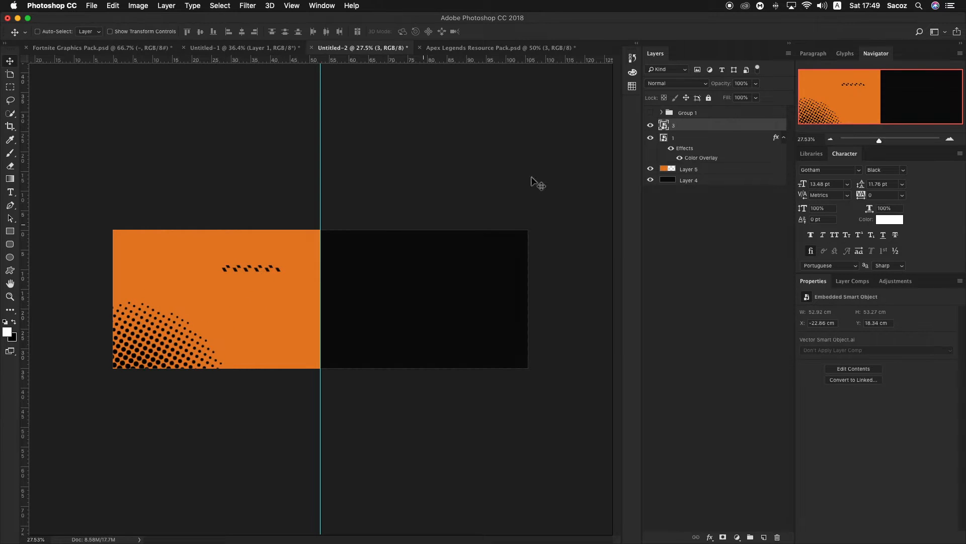
- Add a near-black Color Overlay to the halftone layer 3
{"action": "double_click", "coordinate": [725, 128]}
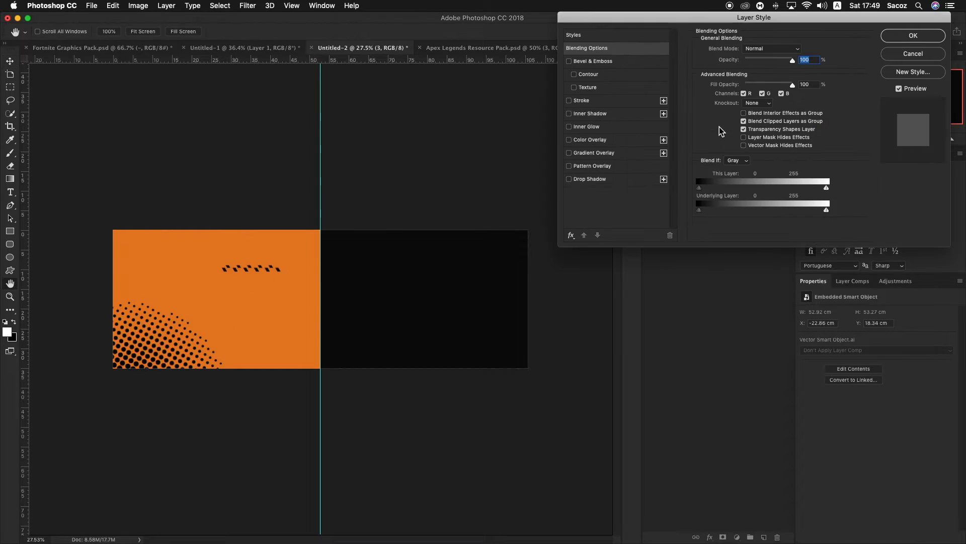
{"action": "left_click", "coordinate": [570, 140]}
{"action": "left_click", "coordinate": [648, 144]}
{"action": "key", "text": "Return"}
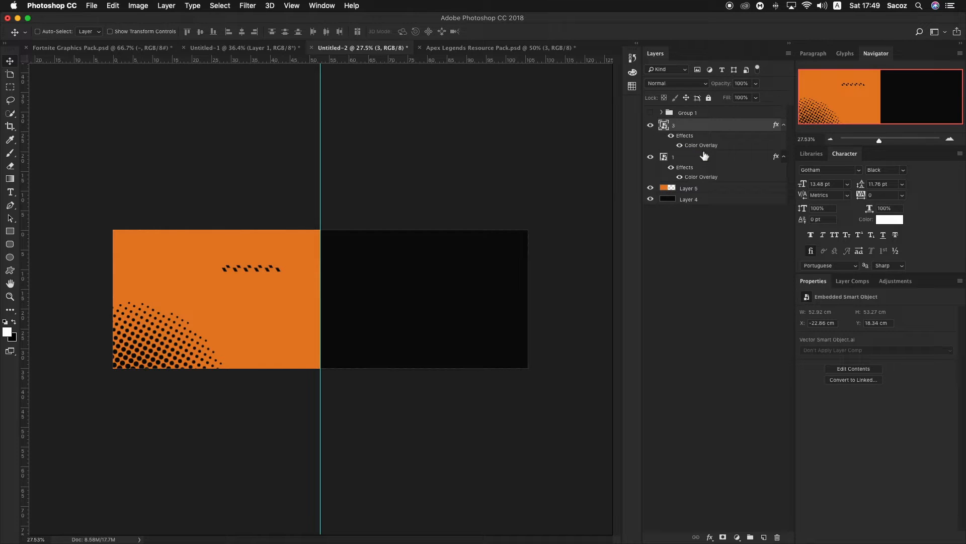
- Toggle the visibility of Group 1 to compare the banner with the finished design, leaving the group hidden
{"action": "left_click", "coordinate": [650, 113]}
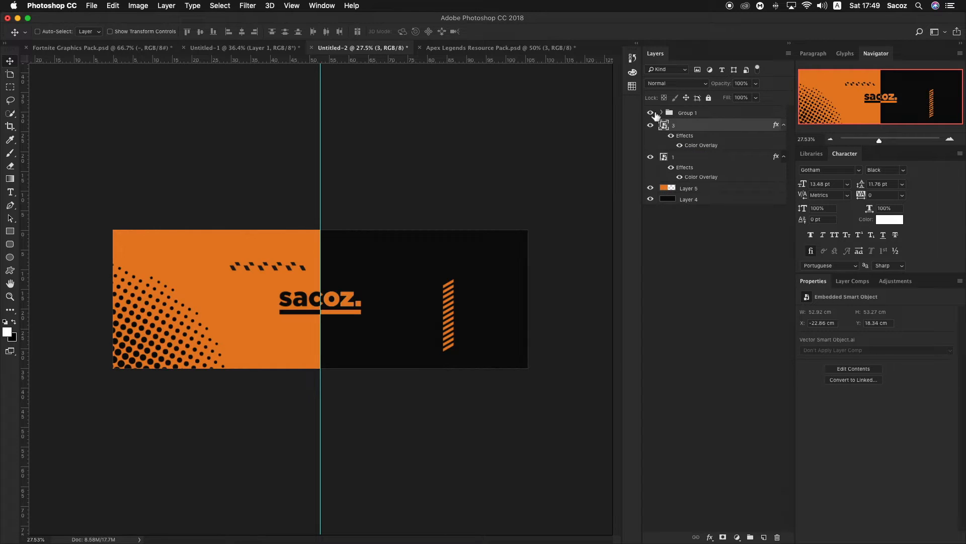
{"action": "left_click", "coordinate": [654, 114]}
{"action": "left_click", "coordinate": [654, 114]}
{"action": "left_click", "coordinate": [653, 114]}
{"action": "left_click", "coordinate": [654, 114]}
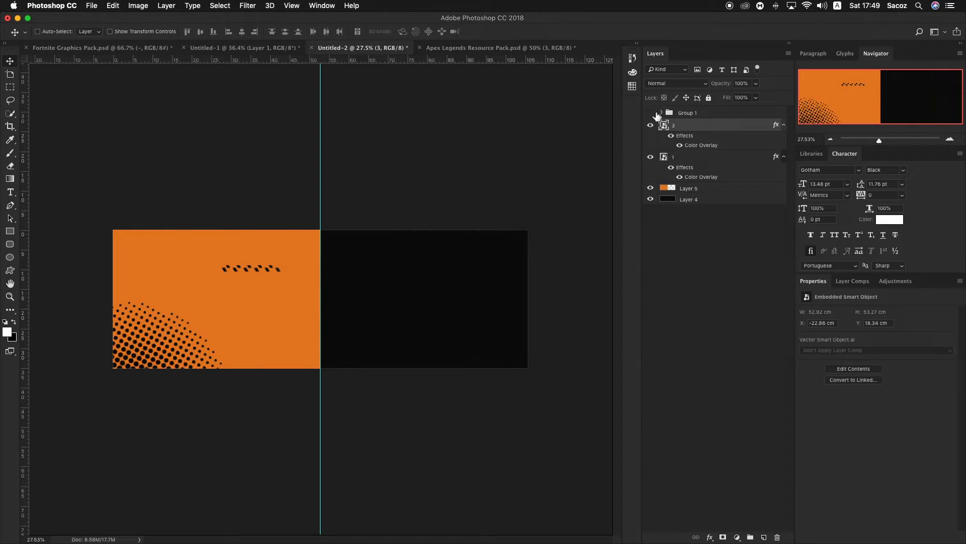
- Look through the assets in the Apex Legends Resource Pack and copy asset 2, the diagonal stripes, into the banner
{"action": "left_click", "coordinate": [530, 48]}
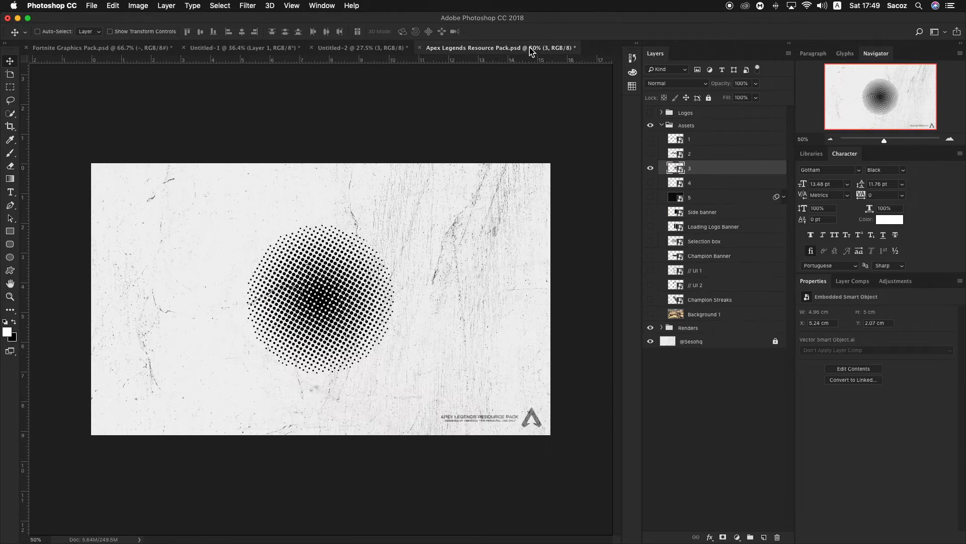
{"action": "left_click", "coordinate": [651, 166]}
{"action": "left_click", "coordinate": [650, 139]}
{"action": "left_click", "coordinate": [651, 153]}
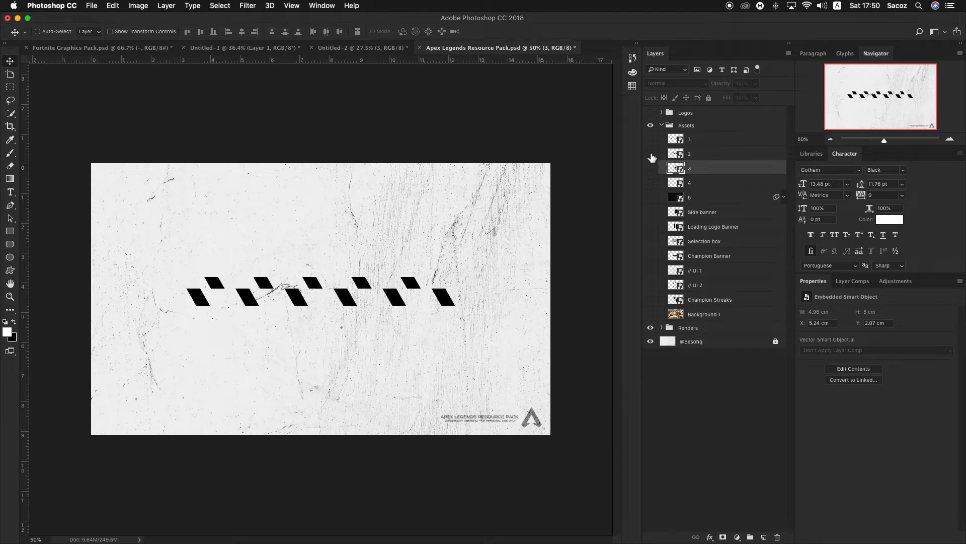
{"action": "left_click", "coordinate": [702, 153]}
{"action": "left_click", "coordinate": [382, 49]}
{"action": "key", "text": "super+v"}
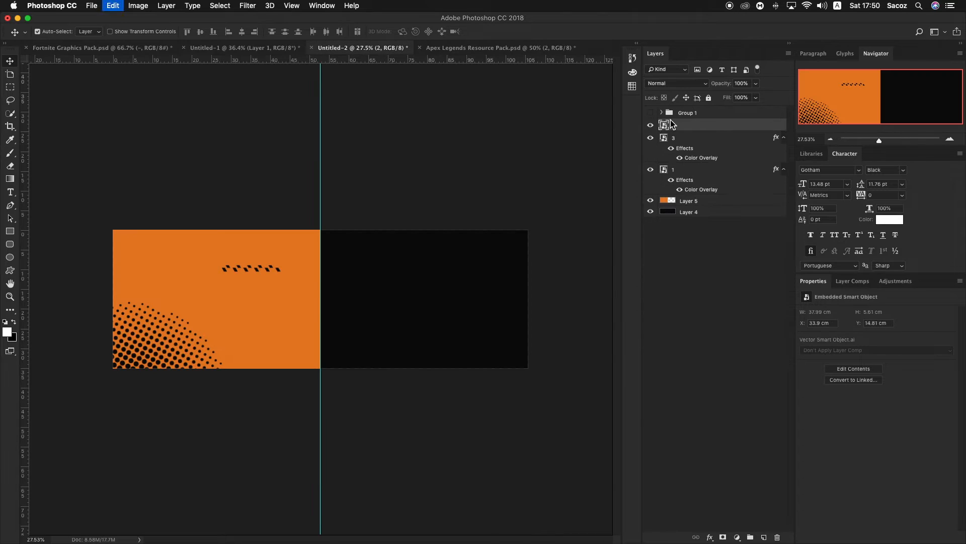
- Add a Color Overlay to the diagonal stripes using the orange sampled from the banner's left half
{"action": "double_click", "coordinate": [728, 127]}
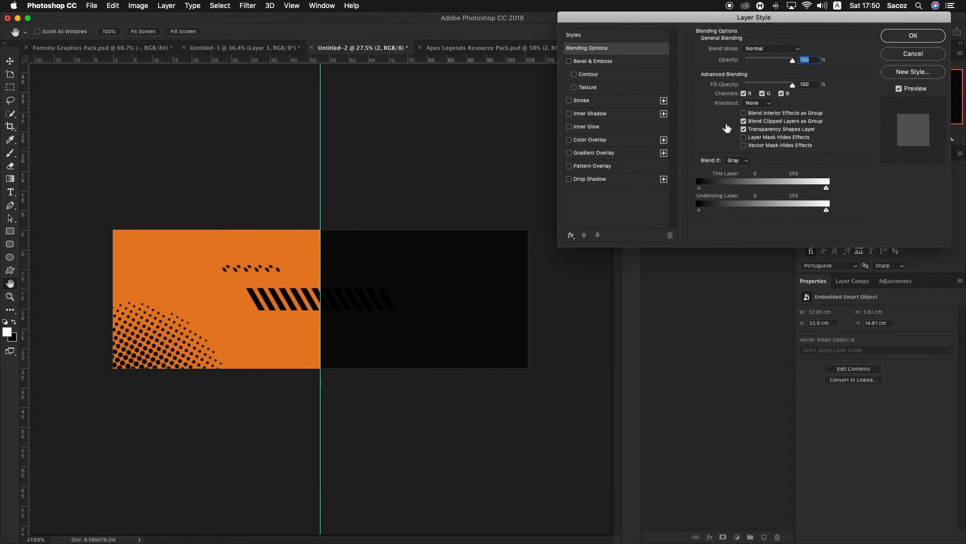
{"action": "left_click", "coordinate": [569, 139]}
{"action": "left_click", "coordinate": [607, 140]}
{"action": "left_click", "coordinate": [800, 50]}
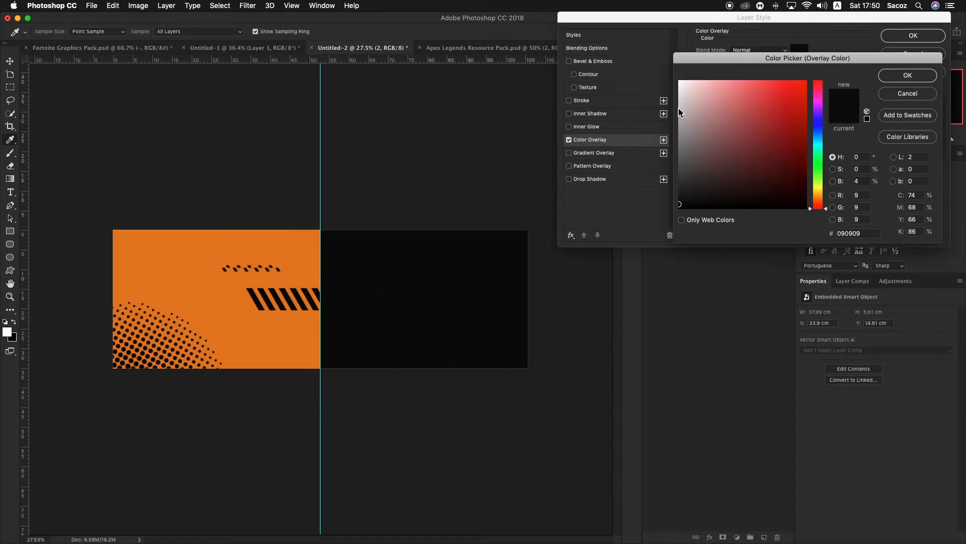
{"action": "left_click", "coordinate": [289, 324]}
{"action": "key", "text": "Return"}
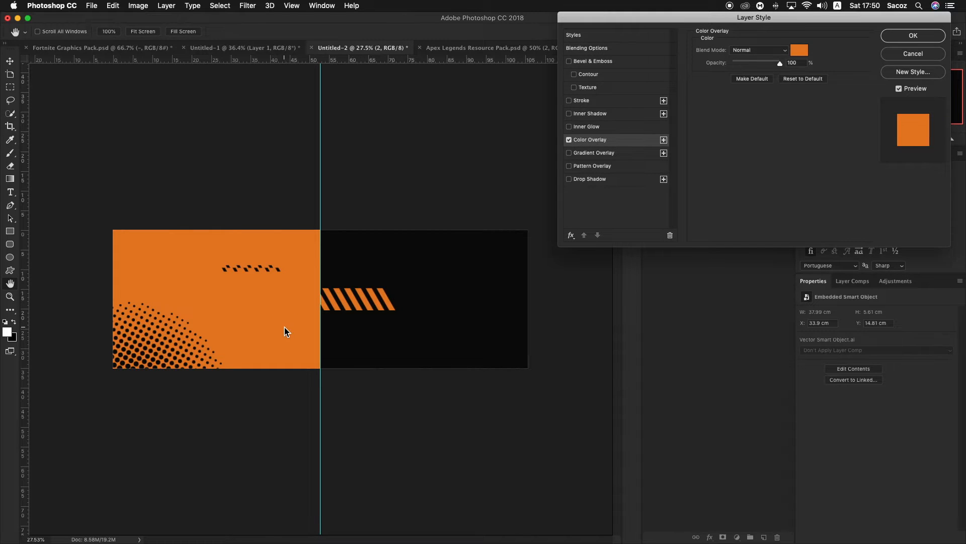
{"action": "key", "text": "Return"}
- Move the orange stripes onto the black half and try rotating them a quarter turn
{"action": "left_click_drag", "start_coordinate": [360, 308], "coordinate": [418, 400]}
{"action": "key", "text": "super+t"}
{"action": "key", "text": "Return"}
{"action": "key", "text": "super+t"}
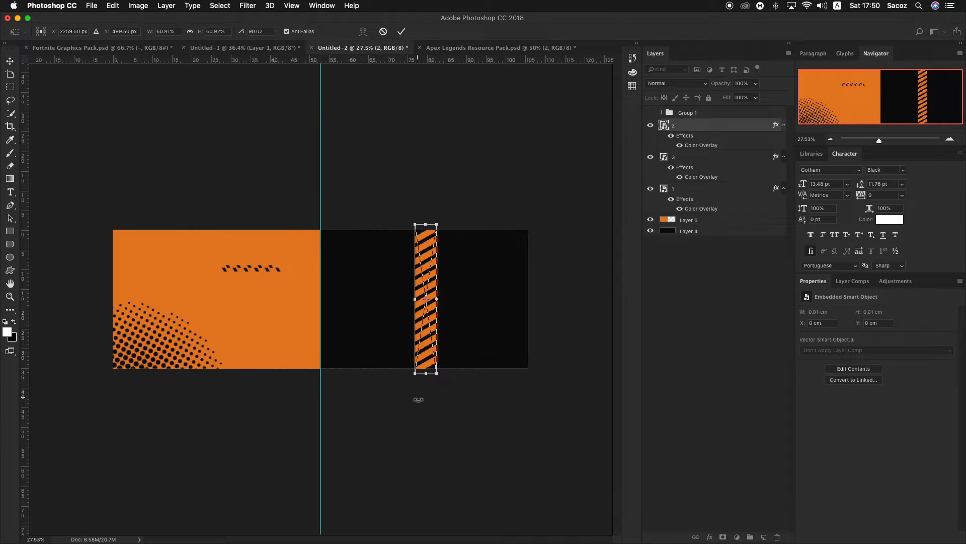
{"action": "key", "text": "Escape"}
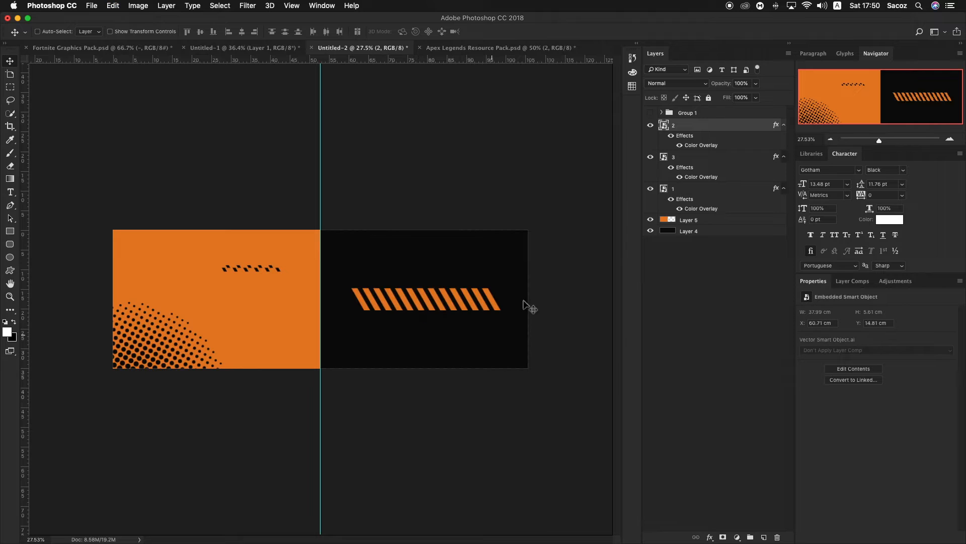
- Rotate the stripes 90 degrees, scale them to about 2.3 by 15.7 cm and place them toward the black half's outer side
{"action": "key", "text": "super+t"}
{"action": "left_click_drag", "start_coordinate": [503, 332], "coordinate": [413, 396]}
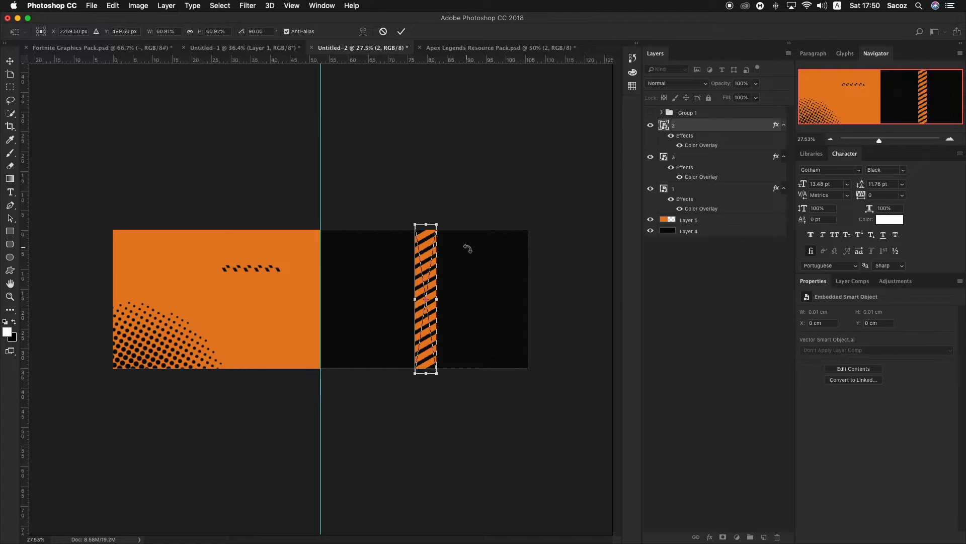
{"action": "left_click_drag", "start_coordinate": [437, 224], "coordinate": [424, 311]}
{"action": "left_click_drag", "start_coordinate": [421, 335], "coordinate": [464, 305]}
{"action": "key", "text": "Return"}
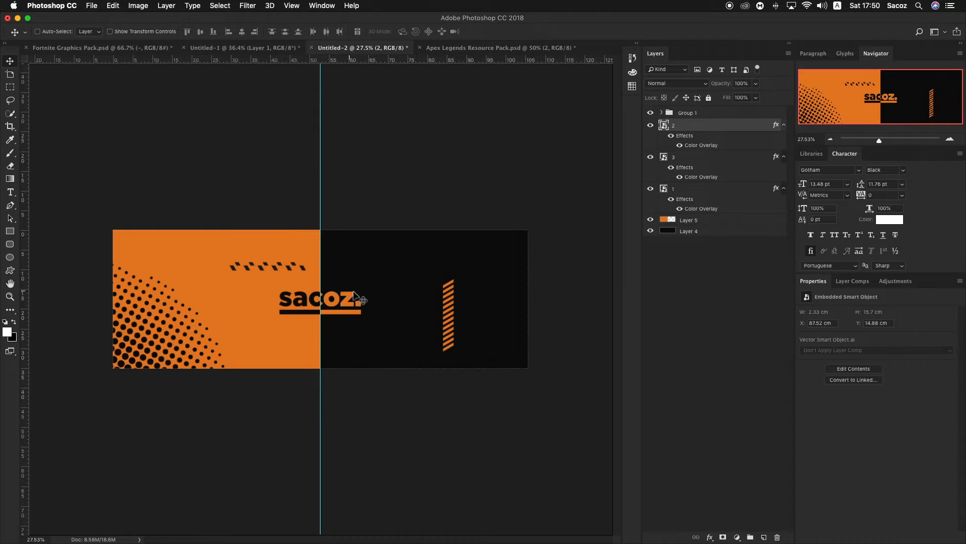
- Hide Group 1 and add the white text "sacoz" in Gotham Black near the middle of the banner
{"action": "left_click", "coordinate": [651, 114]}
{"action": "scroll", "coordinate": [281, 297], "scroll_direction": "up", "scroll_amount": 5}
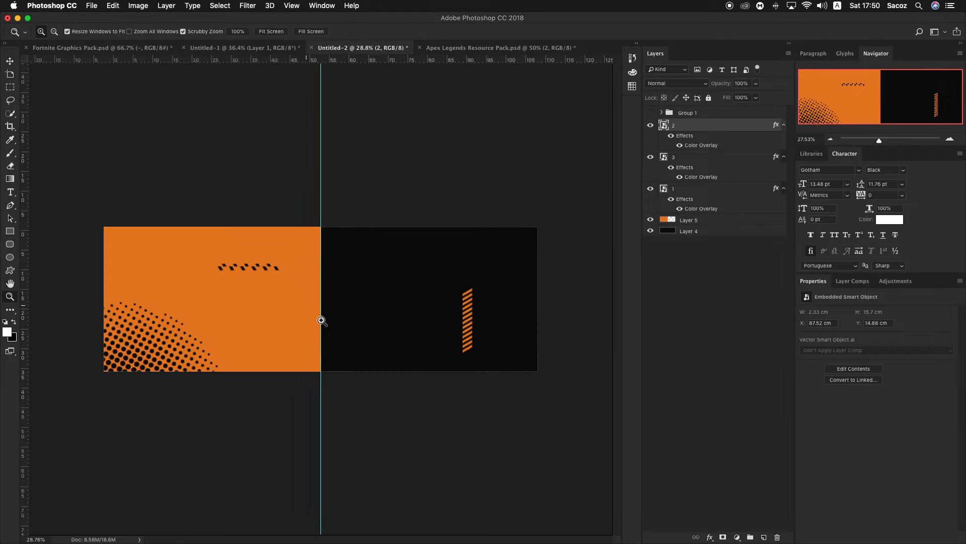
{"action": "key", "text": "t"}
{"action": "left_click", "coordinate": [290, 310]}
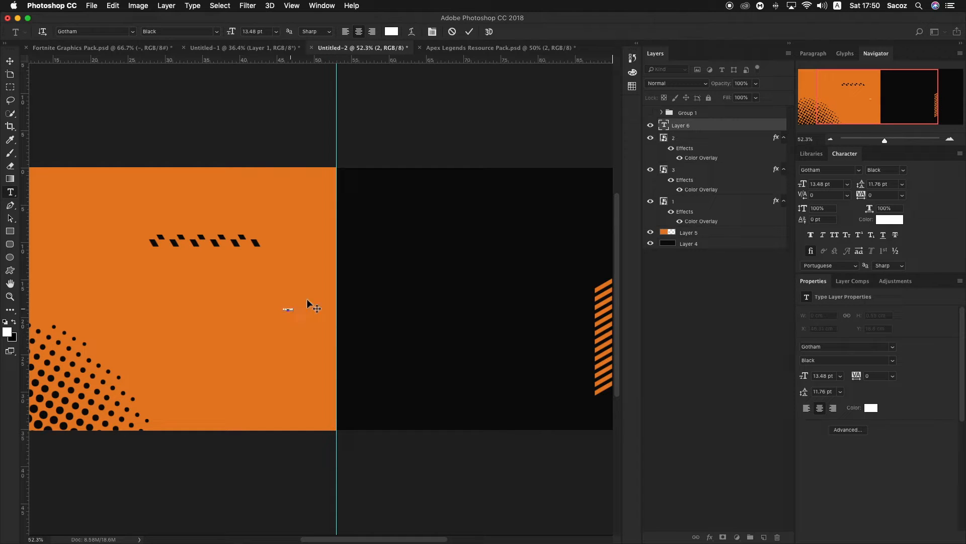
{"action": "left_click", "coordinate": [10, 62]}
- Enlarge the "sacoz" text to about 227 pt and centre it over the split between the orange and black halves
{"action": "key", "text": "super+t"}
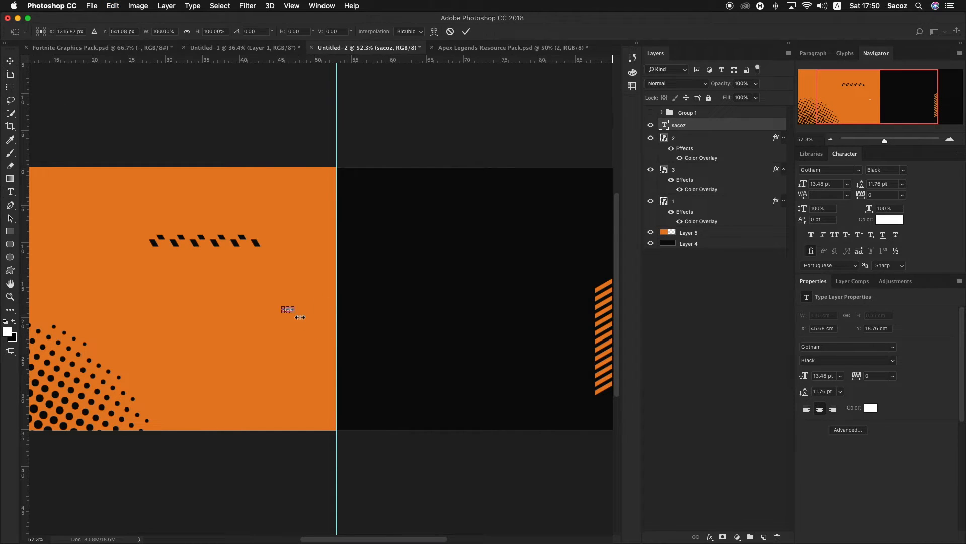
{"action": "left_click_drag", "start_coordinate": [297, 316], "coordinate": [371, 347]}
{"action": "left_click_drag", "start_coordinate": [328, 311], "coordinate": [376, 305]}
{"action": "left_click_drag", "start_coordinate": [414, 335], "coordinate": [429, 338]}
{"action": "key", "text": "Return"}
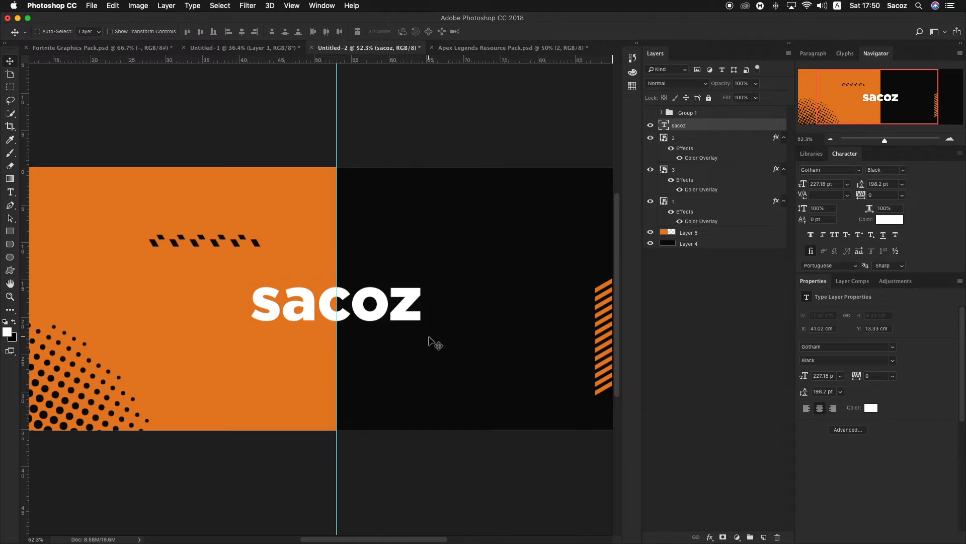
- Add a full stop to the end of the "sacoz" text
{"action": "key", "text": "t"}
{"action": "left_click", "coordinate": [420, 302]}
{"action": "type", "text": "."}
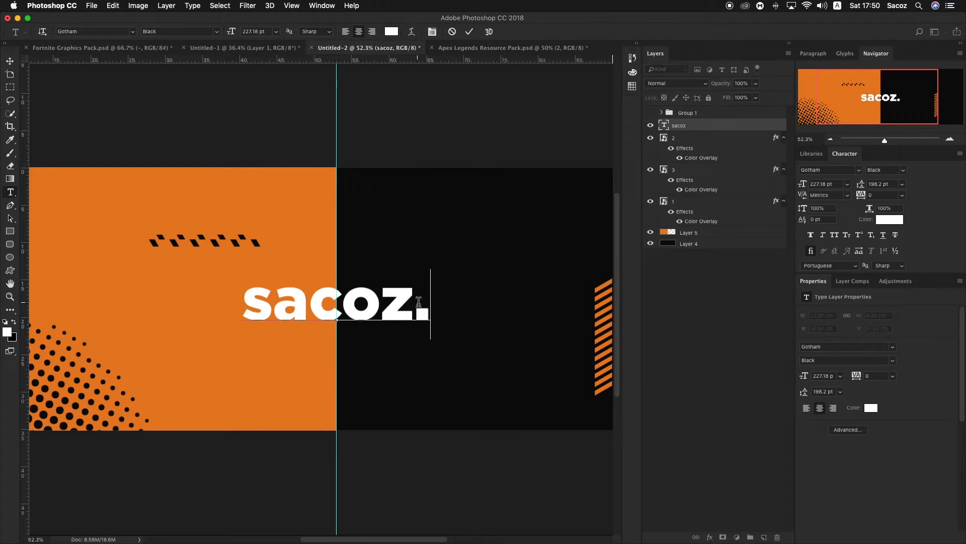
{"action": "left_click", "coordinate": [9, 61]}
- Enlarge the "sacoz." text to about 268 pt and shift it so the split falls between the c and the o
{"action": "key", "text": "super+t"}
{"action": "left_click_drag", "start_coordinate": [436, 343], "coordinate": [449, 345]}
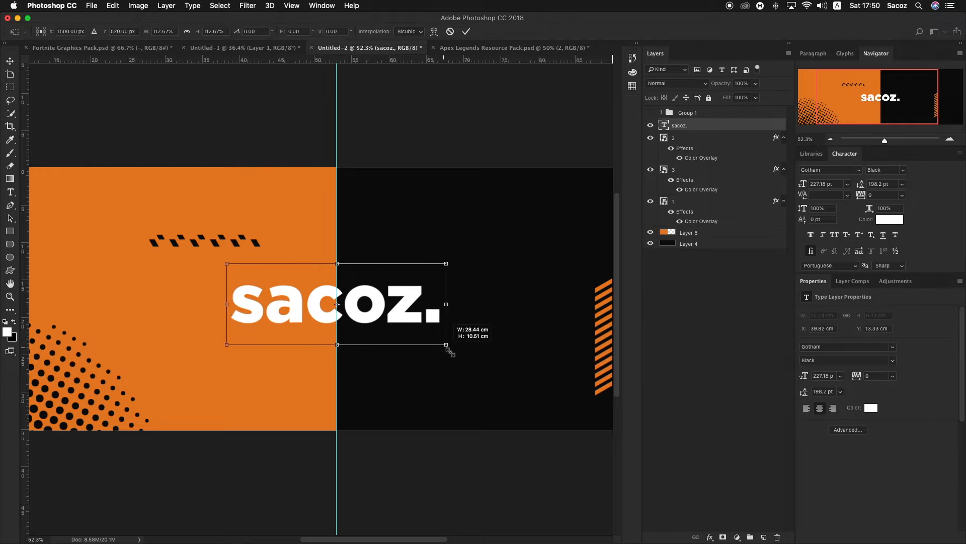
{"action": "left_click_drag", "start_coordinate": [374, 303], "coordinate": [366, 302]}
{"action": "key", "text": "Return"}
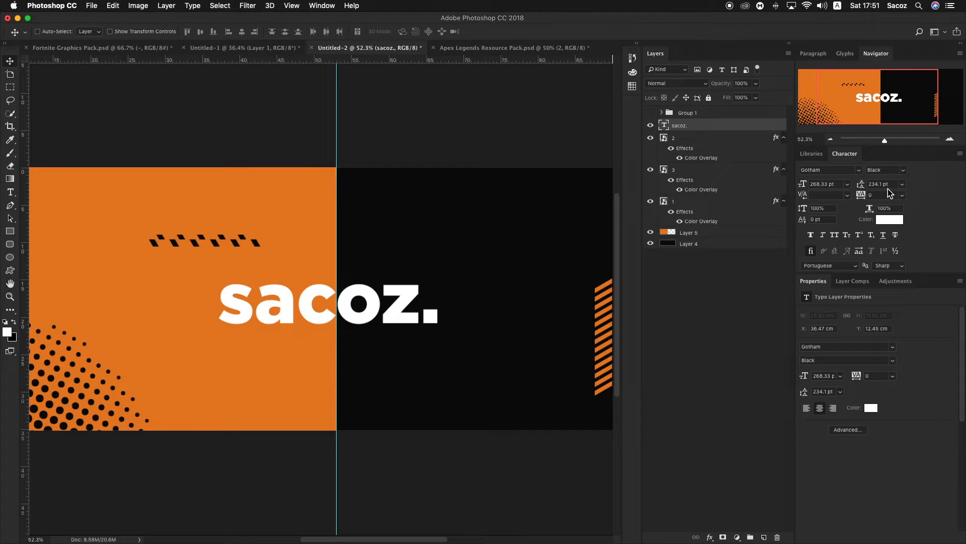
- Set the tracking of the "sacoz." text to 25
{"action": "left_click", "coordinate": [902, 195]}
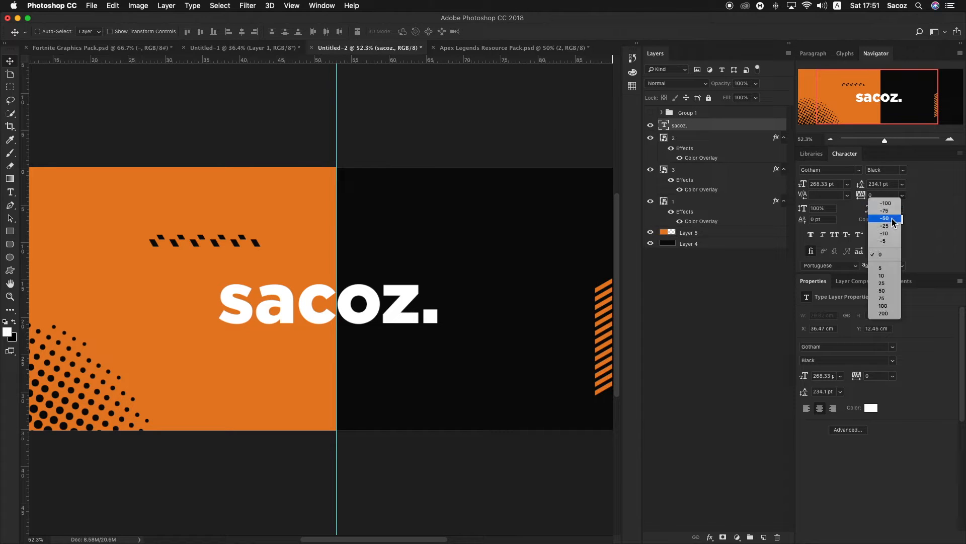
{"action": "left_click", "coordinate": [885, 266]}
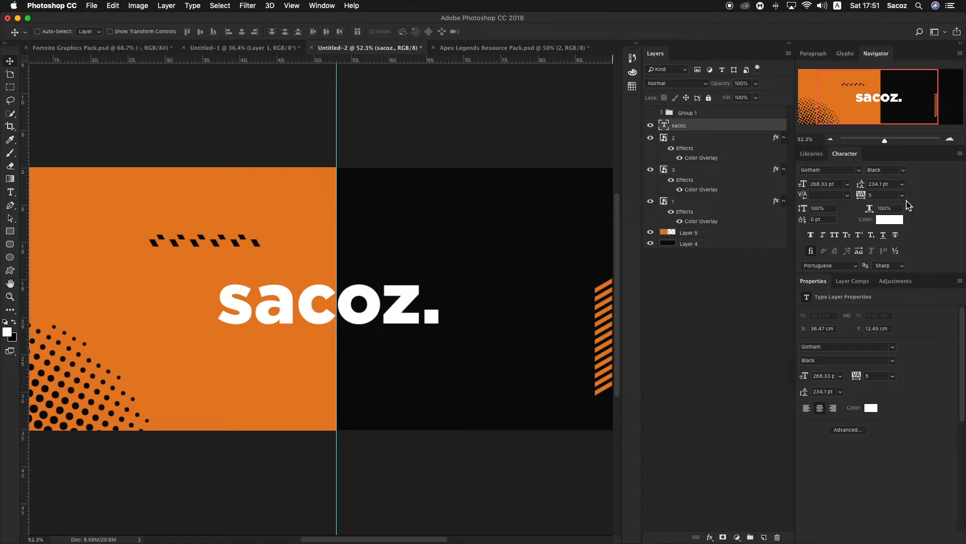
{"action": "left_click", "coordinate": [903, 196]}
{"action": "left_click", "coordinate": [884, 283]}
{"action": "key", "text": "super+t"}
{"action": "key", "text": "Return"}
- Colour the letters "sac" of the wordmark with the black sampled from the banner's dark half
{"action": "key", "text": "z"}
{"action": "left_click_drag", "start_coordinate": [337, 288], "coordinate": [228, 297]}
{"action": "key", "text": "v"}
{"action": "key", "text": "t"}
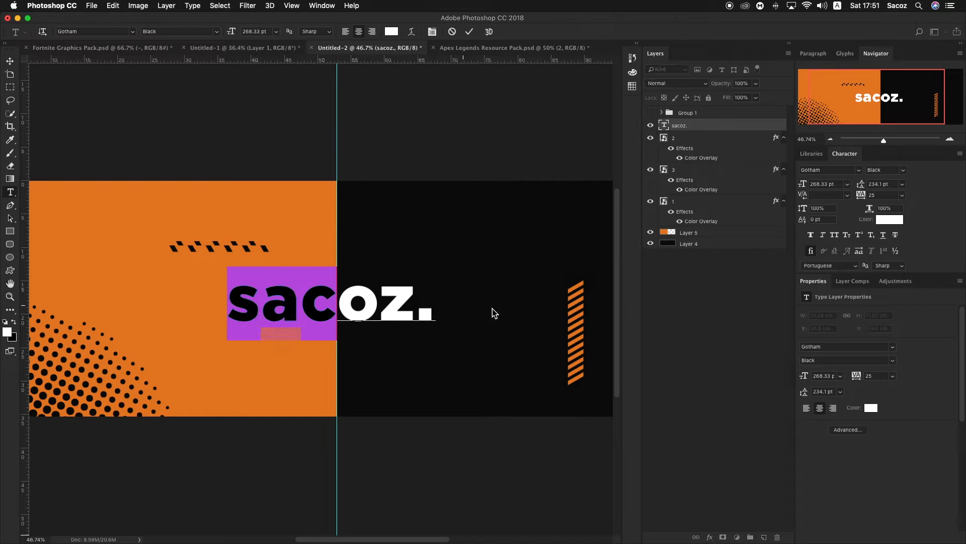
{"action": "left_click", "coordinate": [871, 408]}
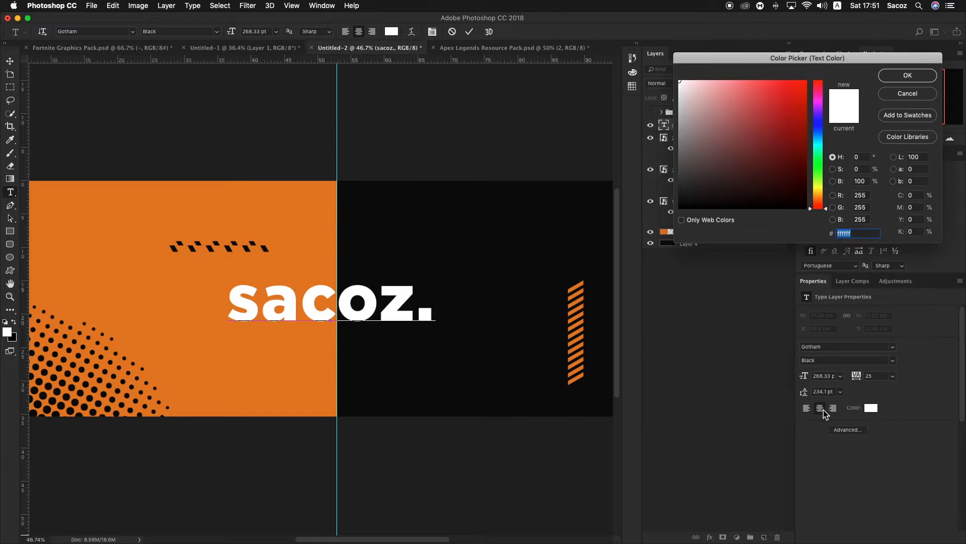
{"action": "left_click", "coordinate": [481, 375]}
{"action": "key", "text": "Return"}
- Colour the letters "oz." of the wordmark with the orange sampled from the banner and commit the text
{"action": "left_click", "coordinate": [343, 300]}
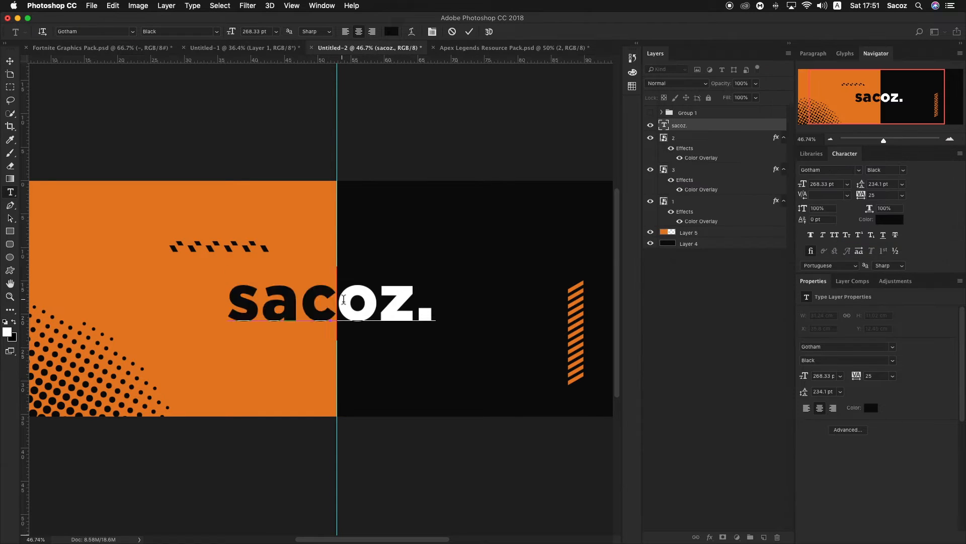
{"action": "left_click_drag", "start_coordinate": [343, 300], "coordinate": [469, 310]}
{"action": "left_click", "coordinate": [871, 408]}
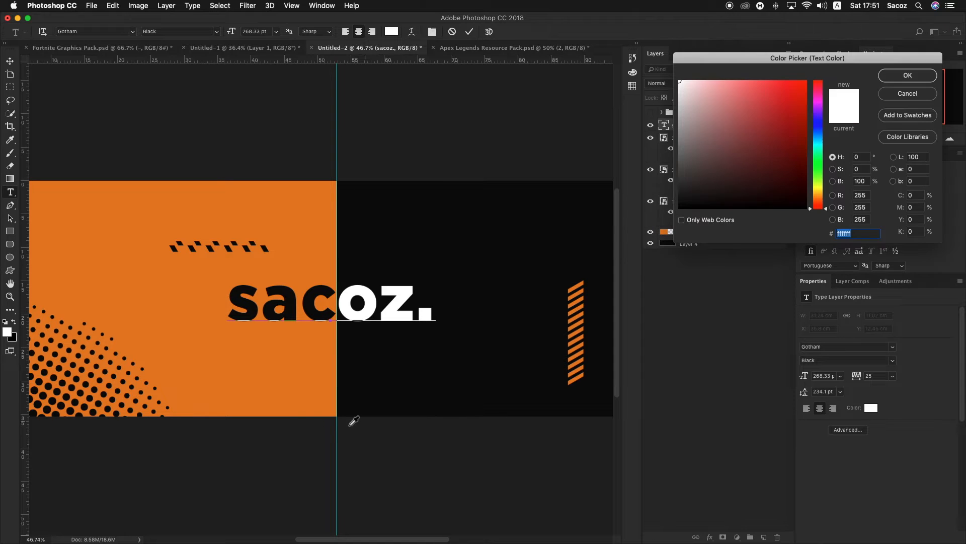
{"action": "left_click", "coordinate": [281, 371]}
{"action": "key", "text": "Return"}
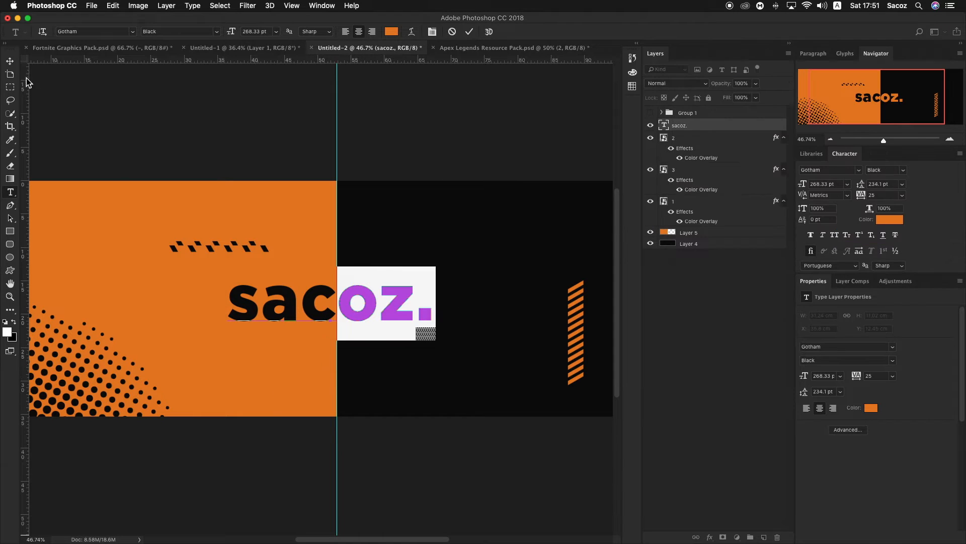
{"action": "left_click", "coordinate": [10, 62]}
- Place a vertical guide at the outer edge of the wordmark's letter s
{"action": "key", "text": "z"}
{"action": "left_click_drag", "start_coordinate": [404, 386], "coordinate": [371, 356]}
{"action": "left_click_drag", "start_coordinate": [335, 317], "coordinate": [382, 369]}
{"action": "key", "text": "v"}
{"action": "left_click", "coordinate": [10, 88]}
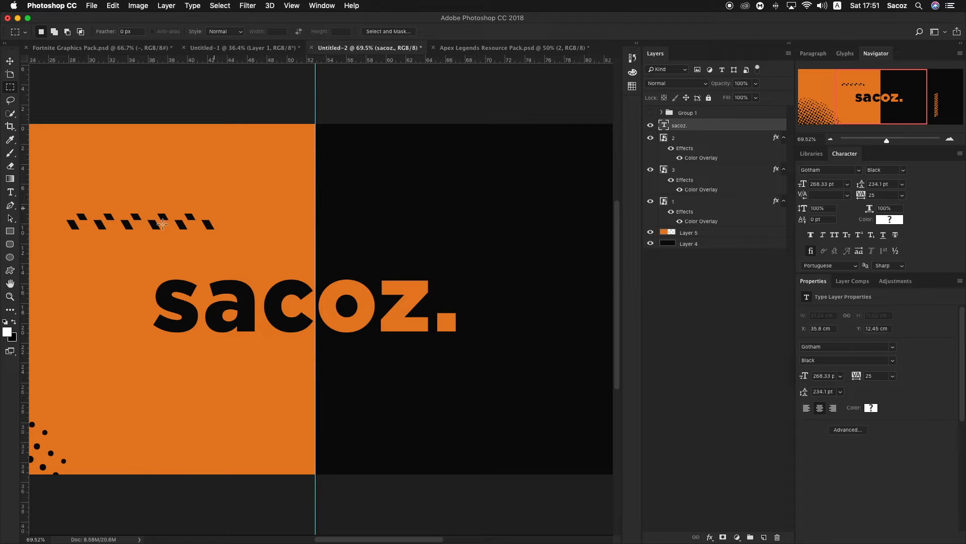
{"action": "left_click_drag", "start_coordinate": [28, 257], "coordinate": [157, 255]}
- Place a vertical guide exactly at the outer edge of the wordmark's full stop, redoing the first placement
{"action": "left_click_drag", "start_coordinate": [26, 260], "coordinate": [458, 255]}
{"action": "key", "text": "super+z"}
{"action": "key", "text": "z"}
{"action": "left_click_drag", "start_coordinate": [455, 322], "coordinate": [475, 373]}
{"action": "key", "text": "v"}
{"action": "left_click_drag", "start_coordinate": [24, 342], "coordinate": [460, 265]}
{"action": "key", "text": "z"}
{"action": "left_click_drag", "start_coordinate": [374, 266], "coordinate": [244, 218]}
- Select a strip about 30.7 by 1.2 cm just below the wordmark between the outer guides and add a new layer
{"action": "key", "text": "m"}
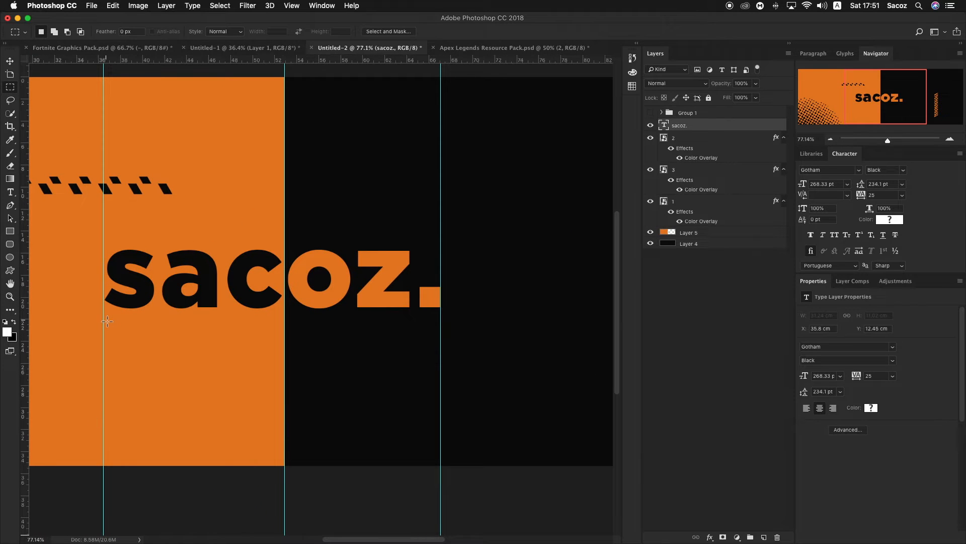
{"action": "left_click_drag", "start_coordinate": [103, 320], "coordinate": [442, 333]}
{"action": "right_click", "coordinate": [409, 322]}
{"action": "left_click", "coordinate": [764, 537]}
- Fill the selected strip under the wordmark with Black and clear the selection
{"action": "right_click", "coordinate": [420, 327]}
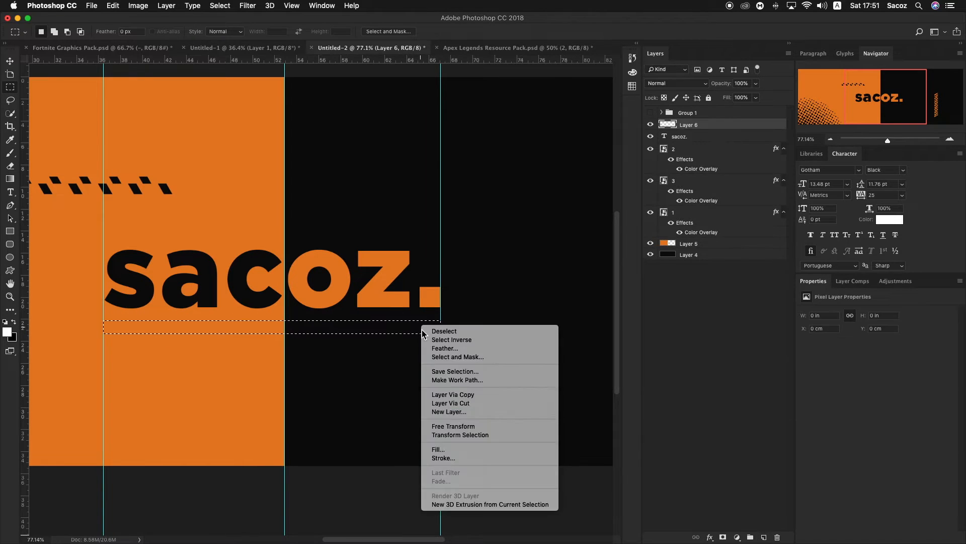
{"action": "left_click", "coordinate": [438, 449]}
{"action": "left_click", "coordinate": [505, 220]}
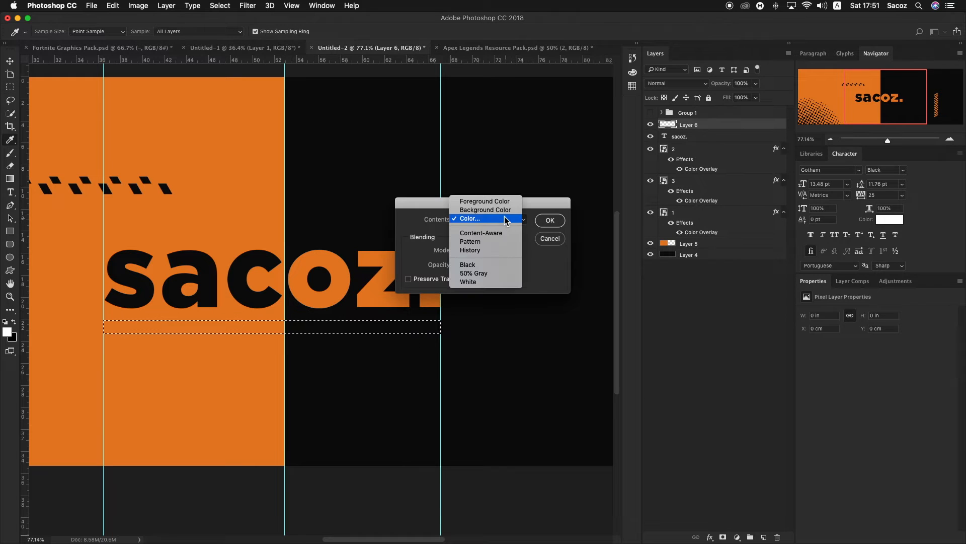
{"action": "left_click", "coordinate": [484, 264]}
{"action": "key", "text": "Return"}
{"action": "key", "text": "m"}
{"action": "key", "text": "super+d"}
- Duplicate the layer of the black underline bar
{"action": "key", "text": "z"}
{"action": "mouse_move", "coordinate": [306, 320]}
{"action": "left_mouse_down"}
{"action": "mouse_move", "coordinate": [285, 288]}
{"action": "mouse_move", "coordinate": [313, 312]}
{"action": "left_mouse_up"}
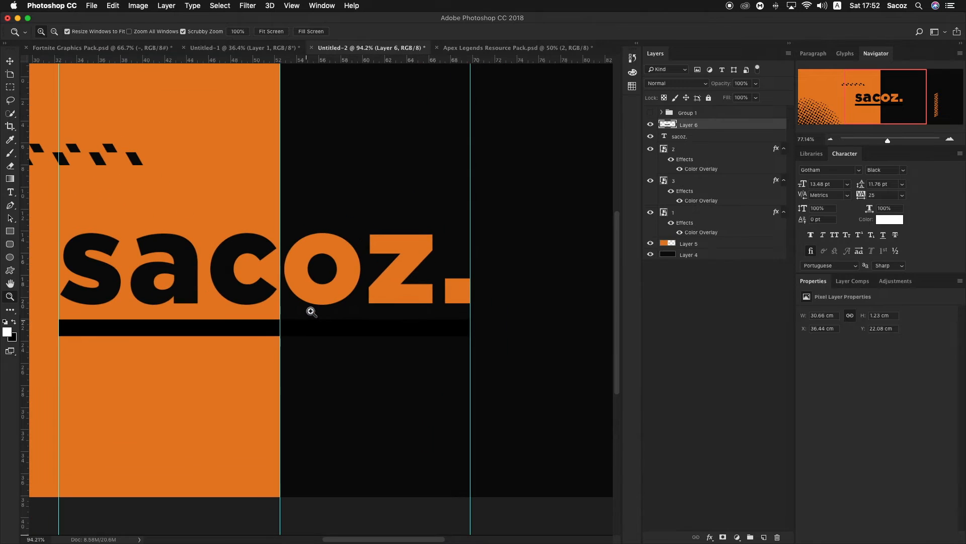
{"action": "left_click_drag", "start_coordinate": [179, 297], "coordinate": [205, 277]}
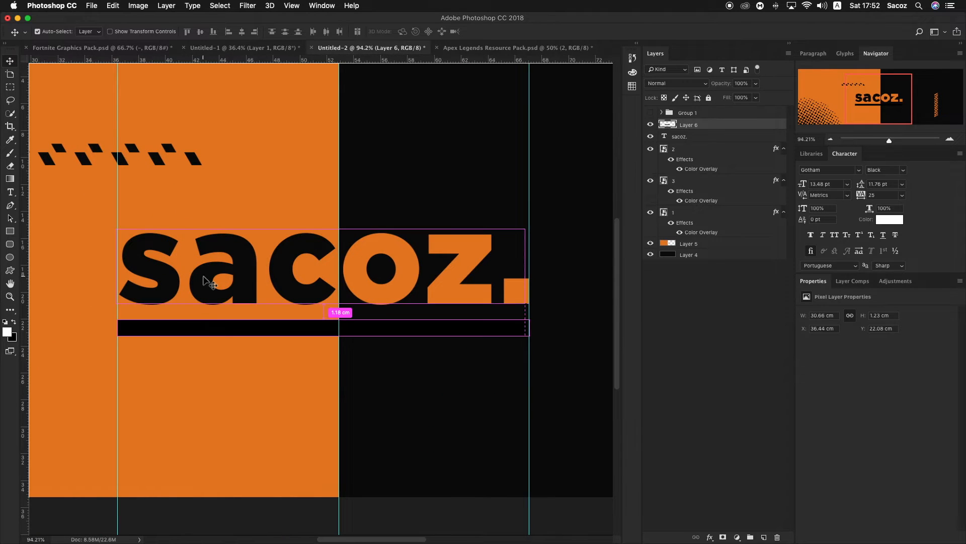
{"action": "key", "text": "super+j"}
- Copy the underline's part over the orange half onto its own layer and delete the original Layer 6
{"action": "left_click", "coordinate": [9, 86]}
{"action": "left_click_drag", "start_coordinate": [83, 309], "coordinate": [339, 357]}
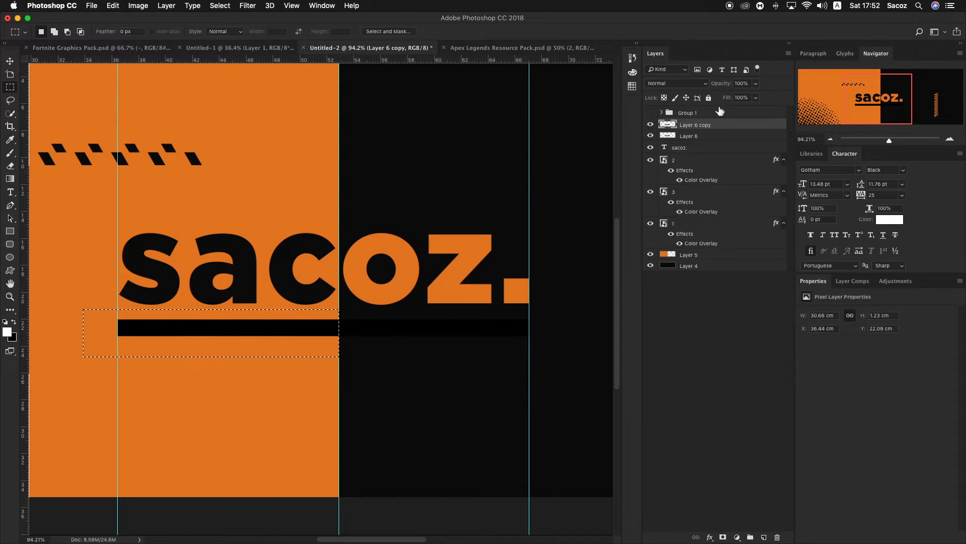
{"action": "left_click", "coordinate": [712, 136]}
{"action": "key", "text": "super+j"}
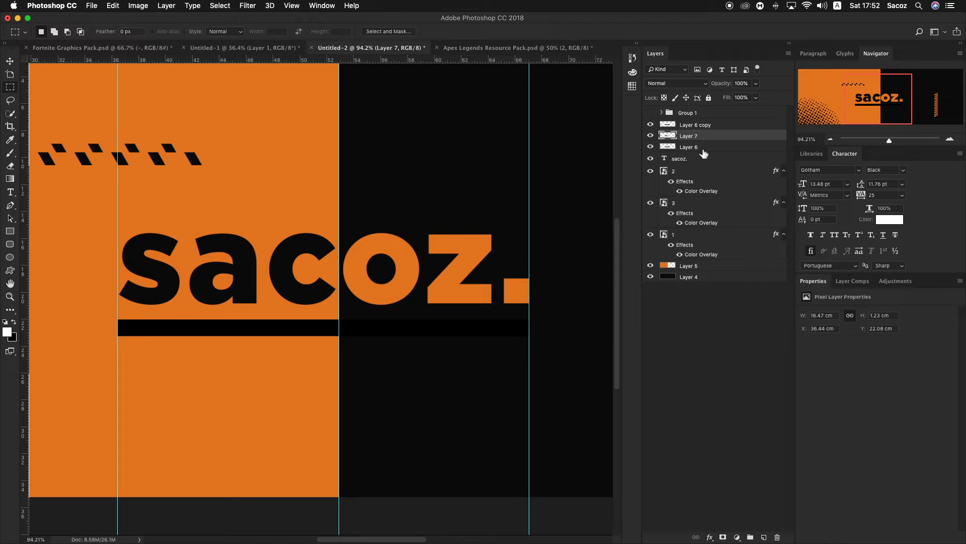
{"action": "left_click", "coordinate": [704, 148]}
{"action": "key", "text": "BackSpace"}
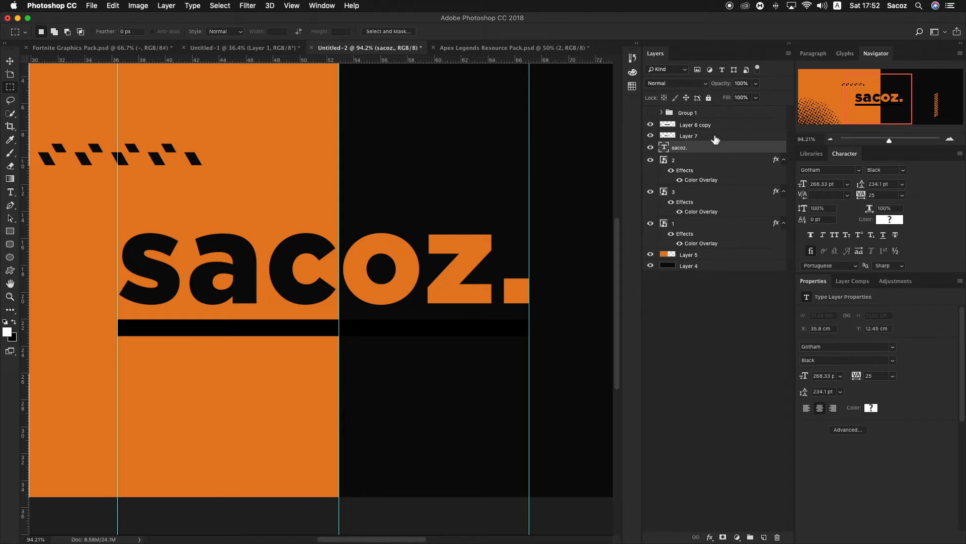
- Apply a Color Overlay to the Layer 7 bar using the black sampled from the banner's dark half
{"action": "double_click", "coordinate": [716, 139]}
{"action": "left_click", "coordinate": [619, 141]}
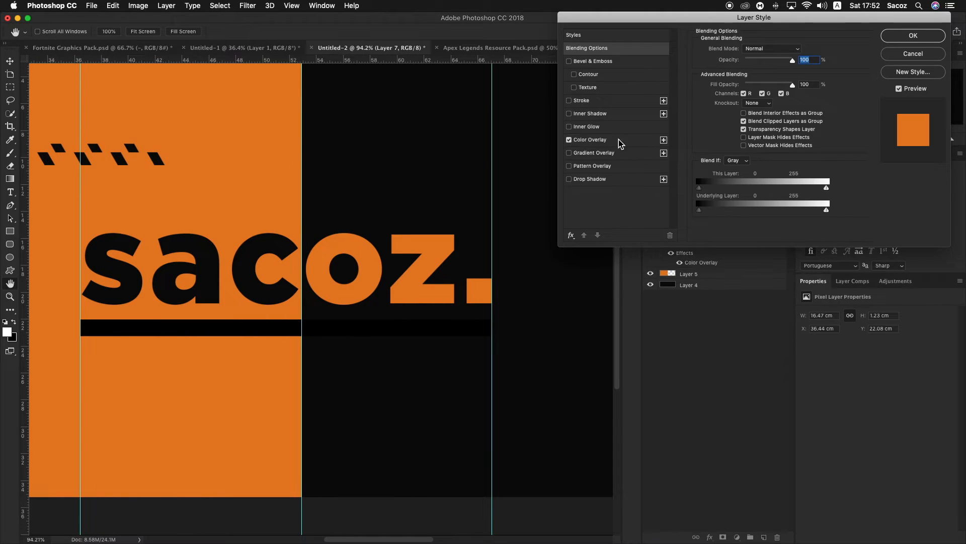
{"action": "left_click", "coordinate": [619, 141]}
{"action": "left_click", "coordinate": [801, 51]}
{"action": "left_click", "coordinate": [433, 359]}
{"action": "key", "text": "Return"}
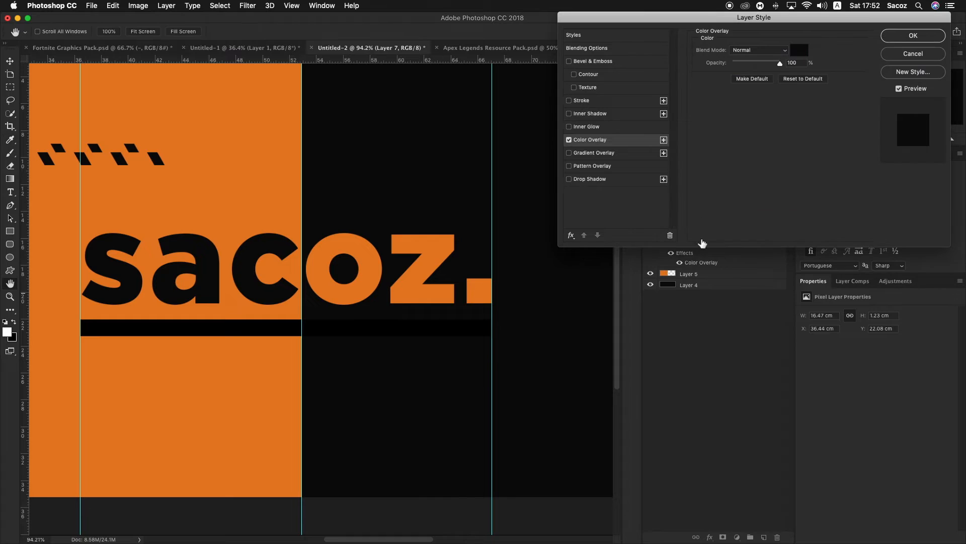
{"action": "key", "text": "Return"}
- Copy the underline's part over the black half onto its own layer and delete the full-length Layer 6 copy
{"action": "left_click", "coordinate": [704, 125]}
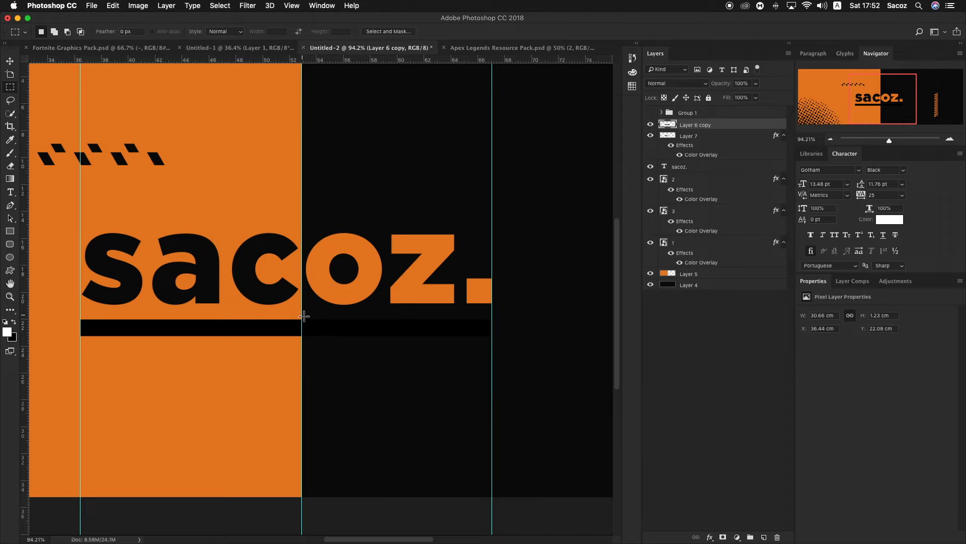
{"action": "left_click_drag", "start_coordinate": [303, 316], "coordinate": [496, 344]}
{"action": "key", "text": "super+j"}
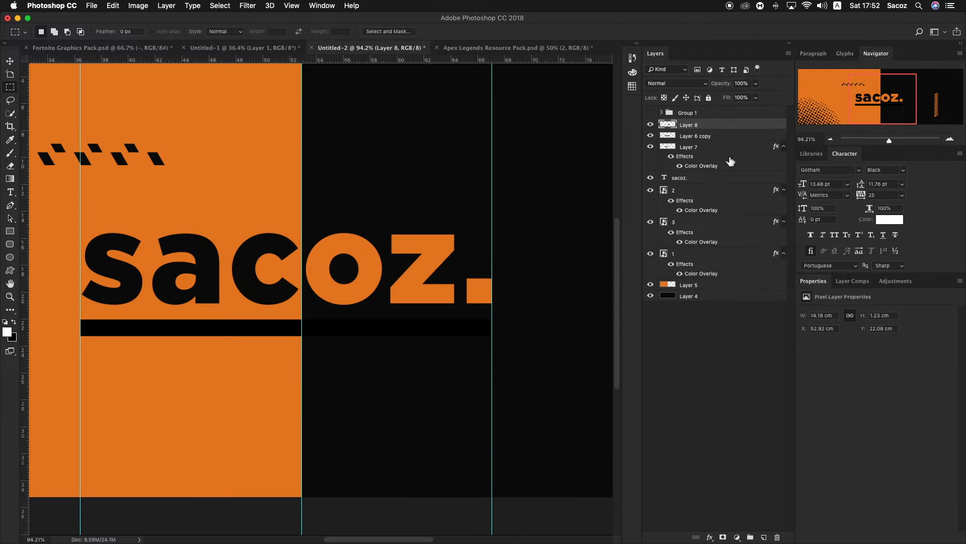
{"action": "left_click", "coordinate": [712, 138]}
{"action": "key", "text": "Delete"}
- Apply a Color Overlay in the wordmark's orange, e67e22, to the Layer 8 bar over the black half
{"action": "double_click", "coordinate": [721, 130]}
{"action": "left_click", "coordinate": [570, 140]}
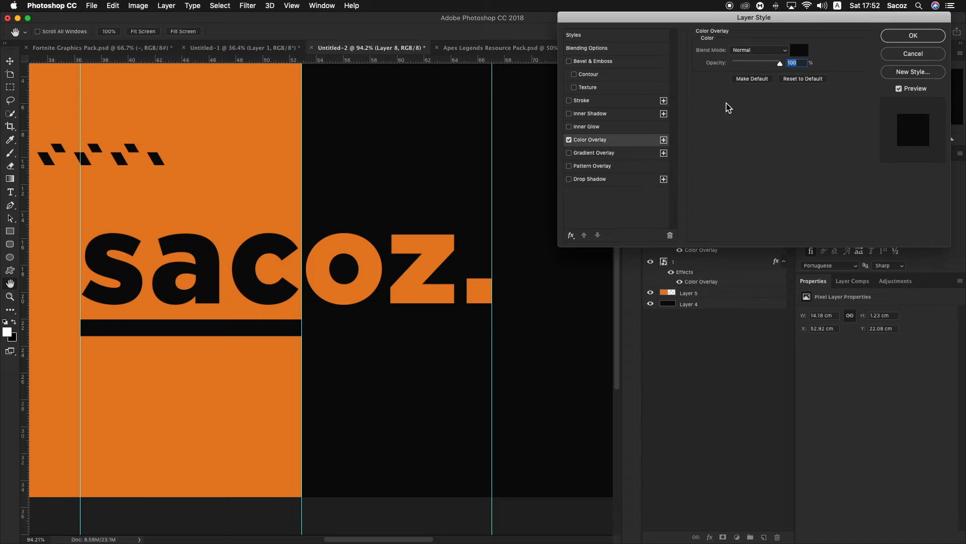
{"action": "left_click", "coordinate": [800, 51]}
{"action": "left_click", "coordinate": [444, 247]}
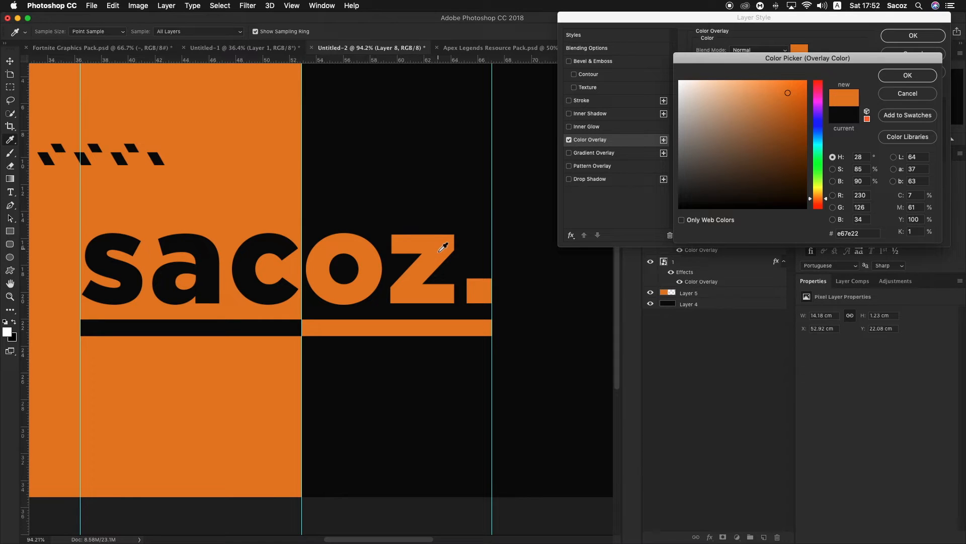
{"action": "key", "text": "Return"}
{"action": "key", "text": "Return"}
- Compare the whole banner with the orange underline bar hidden and shown
{"action": "key", "text": "z"}
{"action": "left_click_drag", "start_coordinate": [427, 248], "coordinate": [366, 194]}
{"action": "left_click_drag", "start_coordinate": [295, 299], "coordinate": [309, 321]}
{"action": "key", "text": "v"}
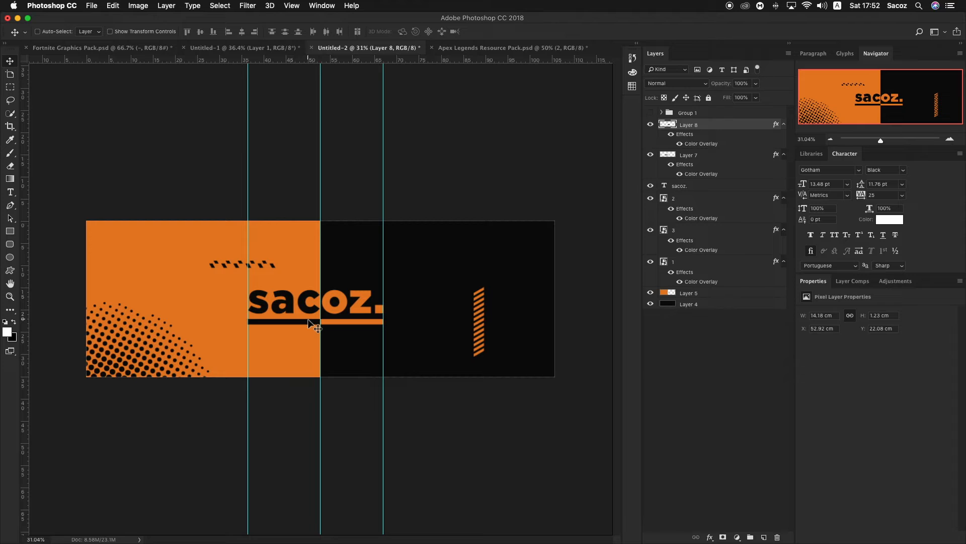
{"action": "left_click", "coordinate": [650, 123]}
{"action": "left_click", "coordinate": [650, 123]}
{"action": "left_click", "coordinate": [650, 123]}
{"action": "left_click", "coordinate": [650, 123]}
{"action": "left_click", "coordinate": [650, 123]}
{"action": "left_click", "coordinate": [650, 123]}
{"action": "key", "text": "z"}
{"action": "left_click_drag", "start_coordinate": [280, 324], "coordinate": [319, 367]}
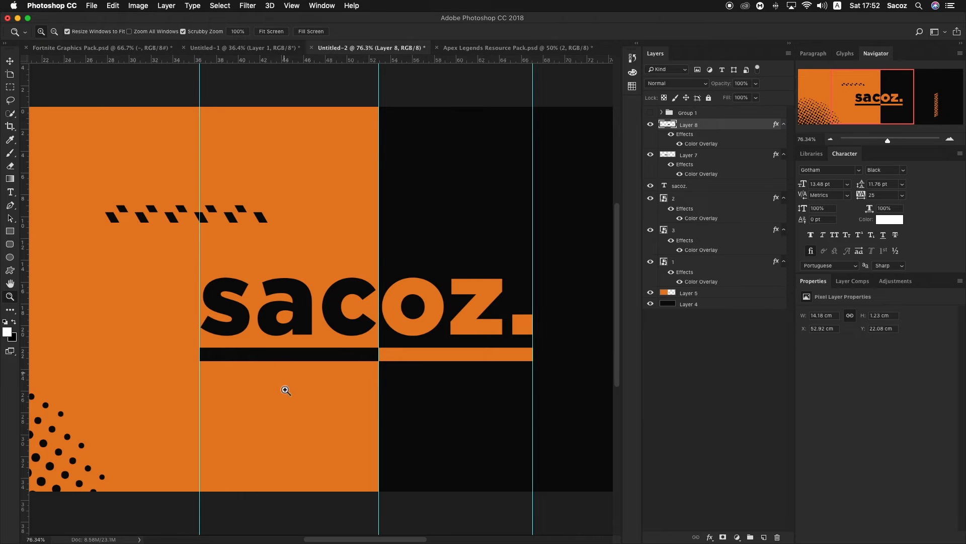
- Switch to Chrome and search Google Images for "behance logo" in a new tab
{"action": "key", "text": "super+Tab"}
{"action": "key", "text": "super+t"}
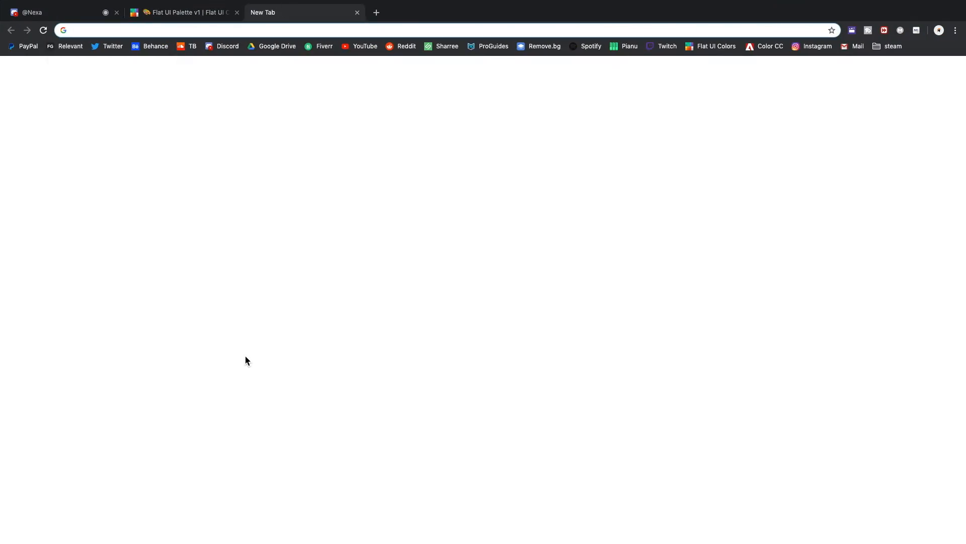
{"action": "type", "text": "bahcne"}
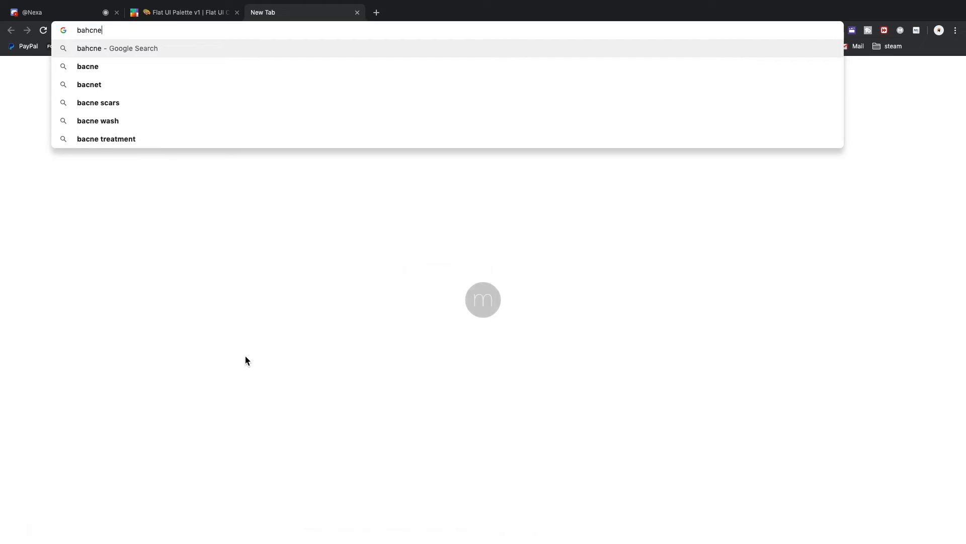
{"action": "key", "text": "super+a"}
{"action": "key", "text": "XF86AudioLowerVolume"}
{"action": "key", "text": "XF86AudioLowerVolume"}
{"action": "key", "text": "XF86MonBrightnessDown"}
{"action": "key", "text": "XF86MonBrightnessDown"}
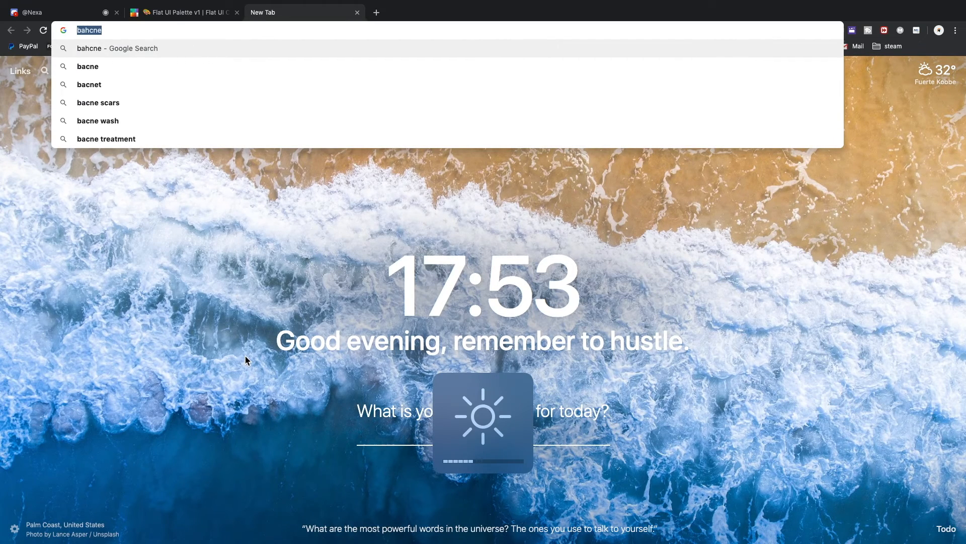
{"action": "type", "text": "behance logo"}
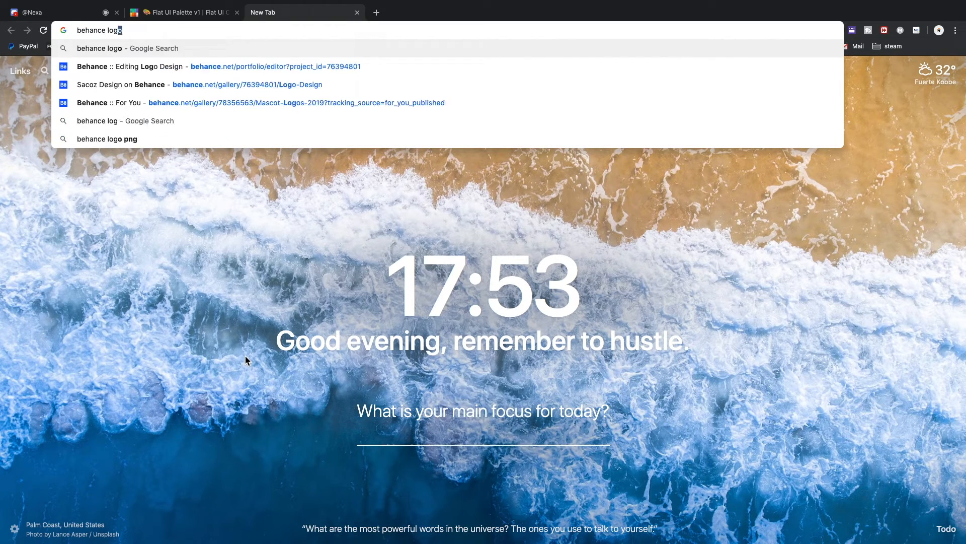
{"action": "key", "text": "Return"}
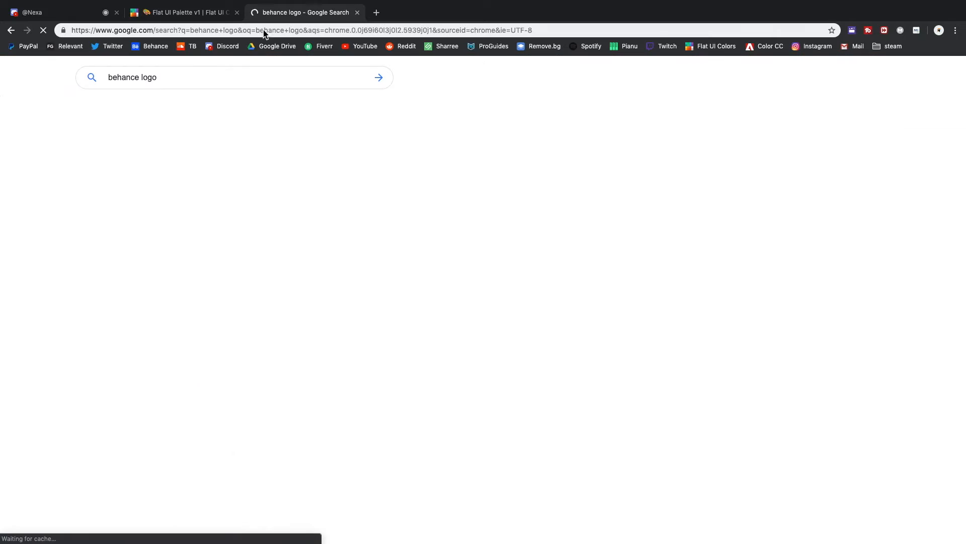
{"action": "left_click", "coordinate": [122, 108]}
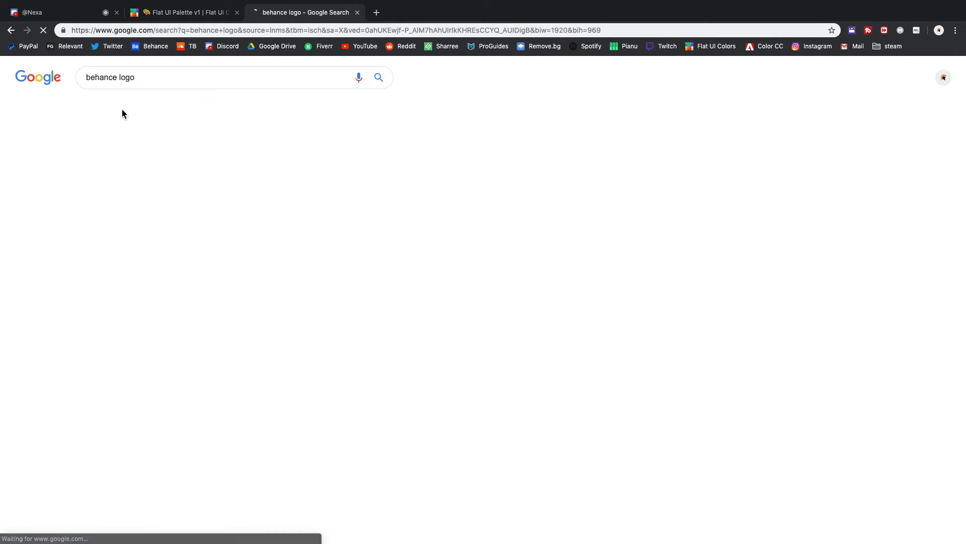
- Refine the image search to "behance logo png" and copy the black Bē logo from the Flaticon result
{"action": "type", "text": "png"}
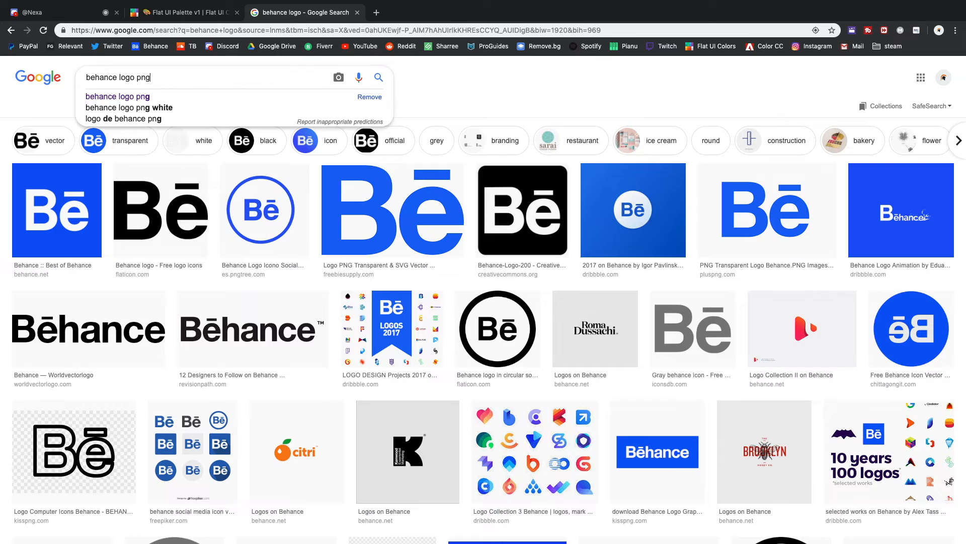
{"action": "key", "text": "Return"}
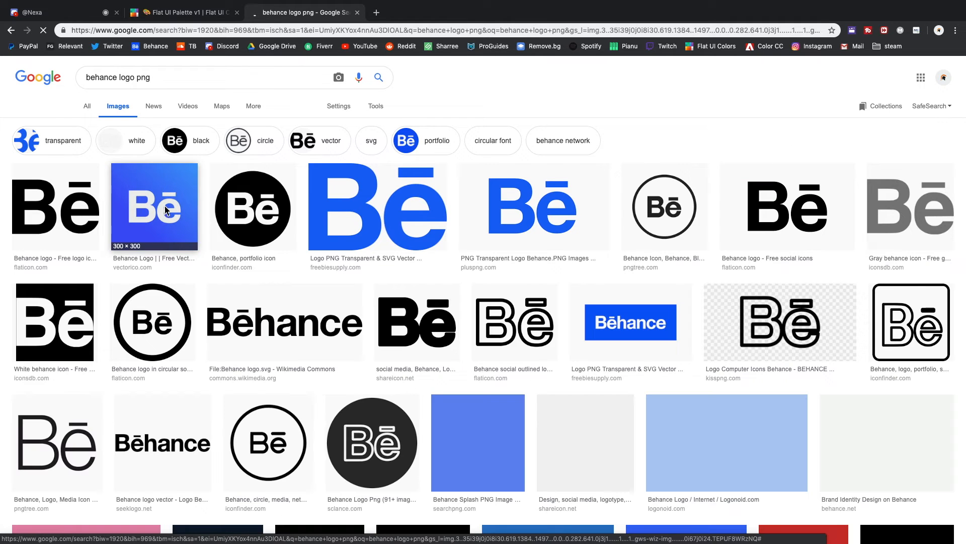
{"action": "left_click", "coordinate": [55, 206]}
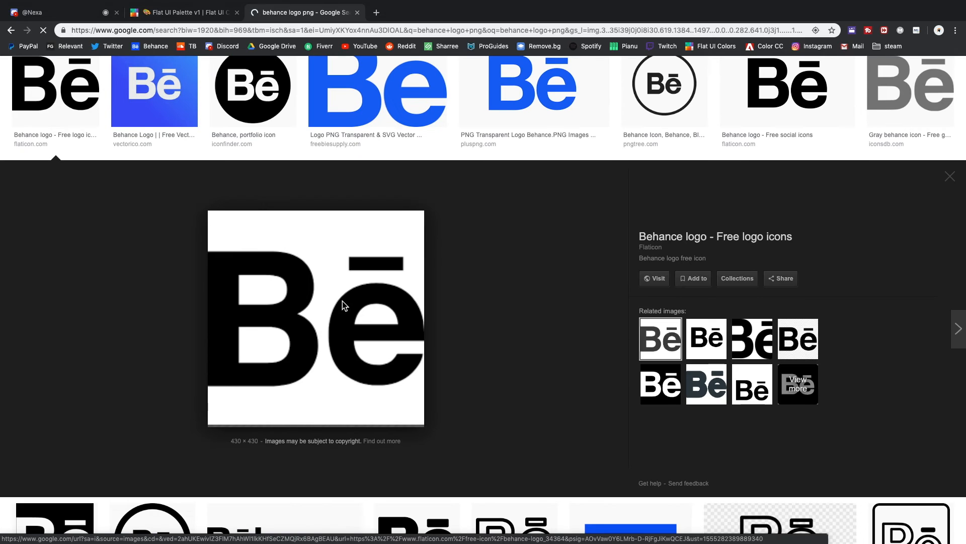
{"action": "right_click", "coordinate": [341, 287]}
{"action": "left_click", "coordinate": [370, 371]}
- Paste the Behance logo into the Photoshop banner, scaled to about 1.55 by 0.95 cm, and position it on the black underline bar
{"action": "key", "text": "super+Tab"}
{"action": "key", "text": "super+v"}
{"action": "key", "text": "super+t"}
{"action": "left_click_drag", "start_coordinate": [363, 312], "coordinate": [288, 345]}
{"action": "key", "text": "Return"}
{"action": "scroll", "coordinate": [292, 347], "scroll_direction": "up", "scroll_amount": 6}
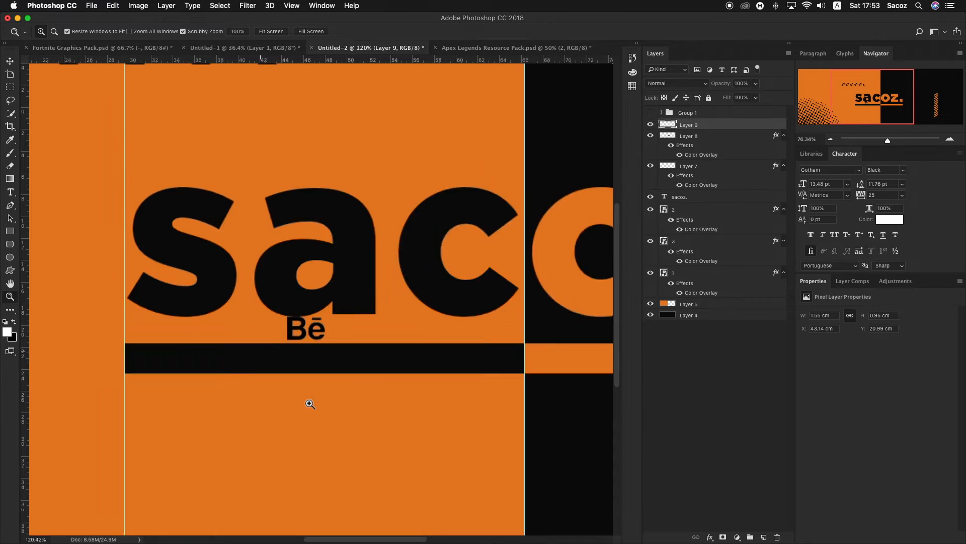
{"action": "left_click_drag", "start_coordinate": [363, 311], "coordinate": [318, 367]}
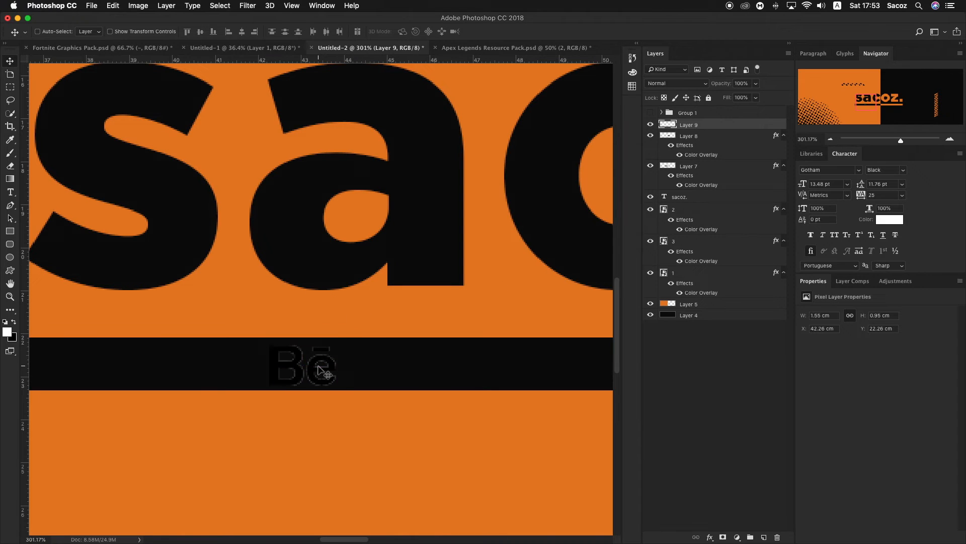
- Apply an orange #e67e22 Color Overlay to the Behance logo layer
{"action": "double_click", "coordinate": [721, 131]}
{"action": "left_click", "coordinate": [569, 140]}
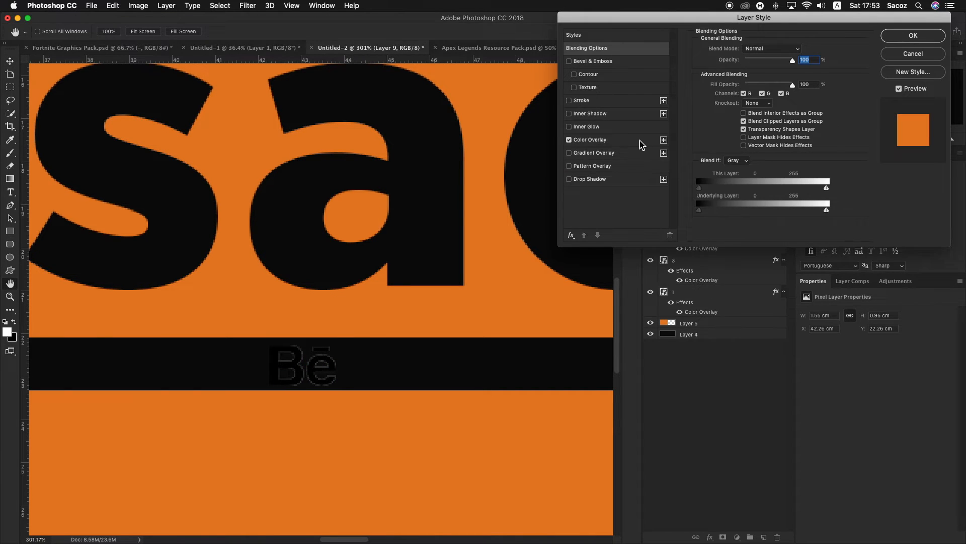
{"action": "left_click", "coordinate": [590, 140]}
{"action": "left_click", "coordinate": [800, 50]}
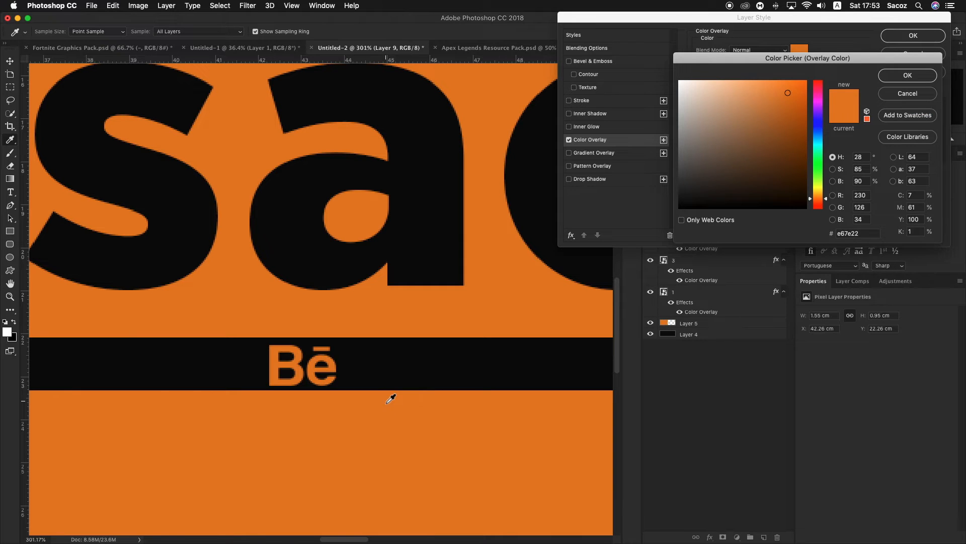
{"action": "key", "text": "Return"}
{"action": "key", "text": "Return"}
- Move the Behance logo along the black underline bar to beneath the wordmark's letter "s"
{"action": "scroll", "coordinate": [344, 386], "scroll_direction": "down", "scroll_amount": 3}
{"action": "key", "text": "ctrl+t"}
{"action": "left_click_drag", "start_coordinate": [339, 357], "coordinate": [200, 371]}
{"action": "key", "text": "Return"}
{"action": "key", "text": "t"}
{"action": "left_click", "coordinate": [244, 371]}
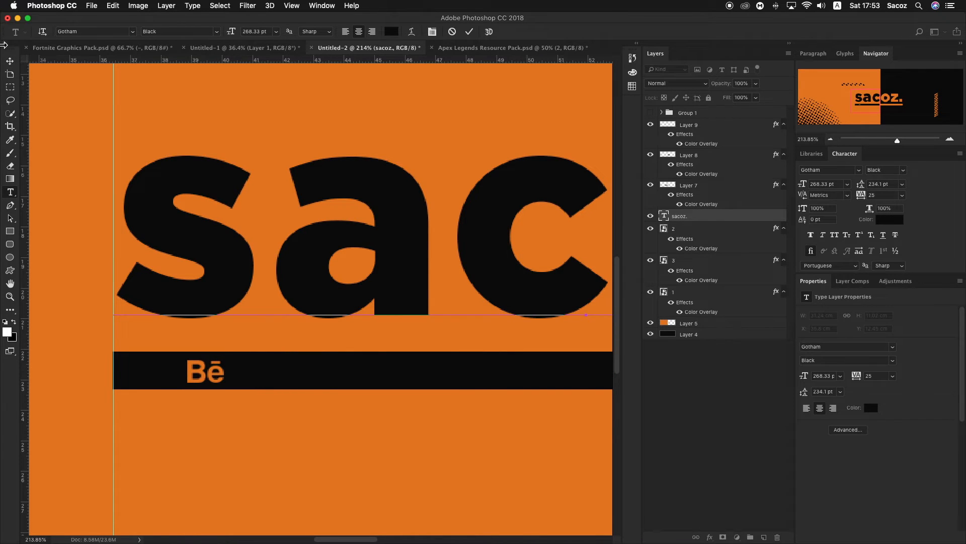
{"action": "left_click", "coordinate": [10, 62]}
- Add a text layer reading "/sacoz", place it by the Behance logo on the black bar, and stack it above Layer 9
{"action": "key", "text": "t"}
{"action": "left_click", "coordinate": [248, 454]}
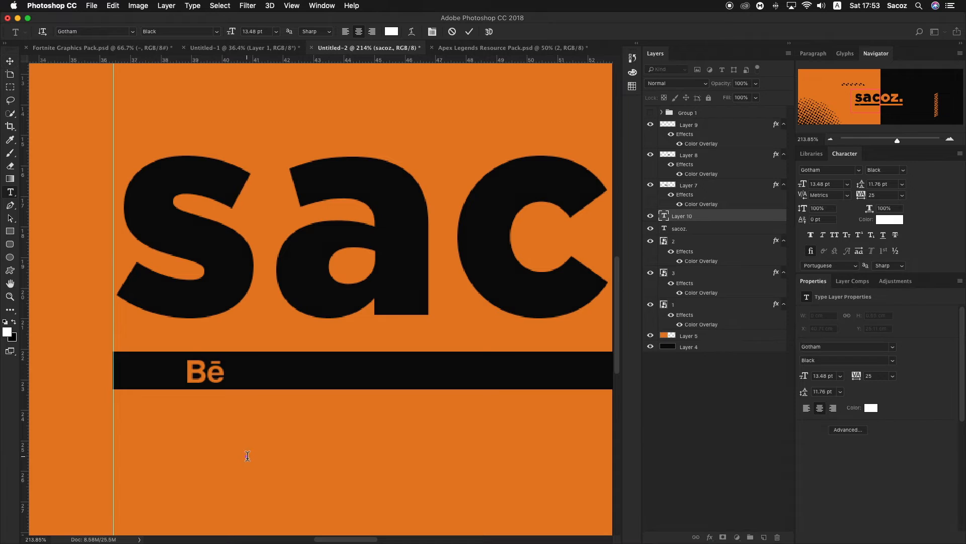
{"action": "type", "text": "/sacoz"}
{"action": "left_click", "coordinate": [10, 61]}
{"action": "left_click_drag", "start_coordinate": [285, 478], "coordinate": [259, 377]}
{"action": "left_click_drag", "start_coordinate": [697, 215], "coordinate": [695, 124]}
- Scale the "/sacoz" text to about 21.06 pt and position it just after the Behance logo
{"action": "key", "text": "ctrl+t"}
{"action": "left_click_drag", "start_coordinate": [280, 381], "coordinate": [383, 425]}
{"action": "key", "text": "Return"}
{"action": "key", "text": "z"}
{"action": "key", "text": "ctrl+t"}
{"action": "left_click_drag", "start_coordinate": [449, 356], "coordinate": [423, 363]}
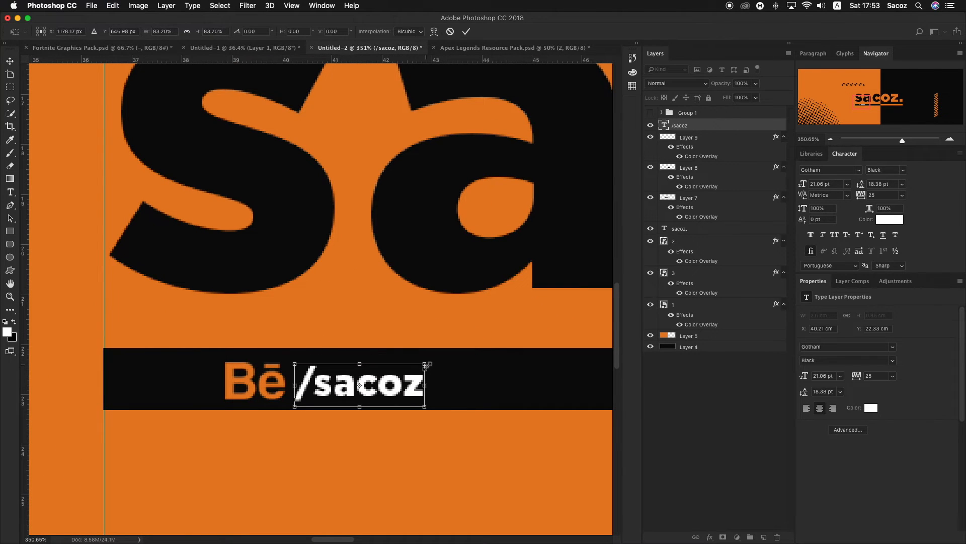
{"action": "key", "text": "Return"}
- Recolor the "/sacoz" text with the orange sampled from the banner background
{"action": "left_click", "coordinate": [895, 222]}
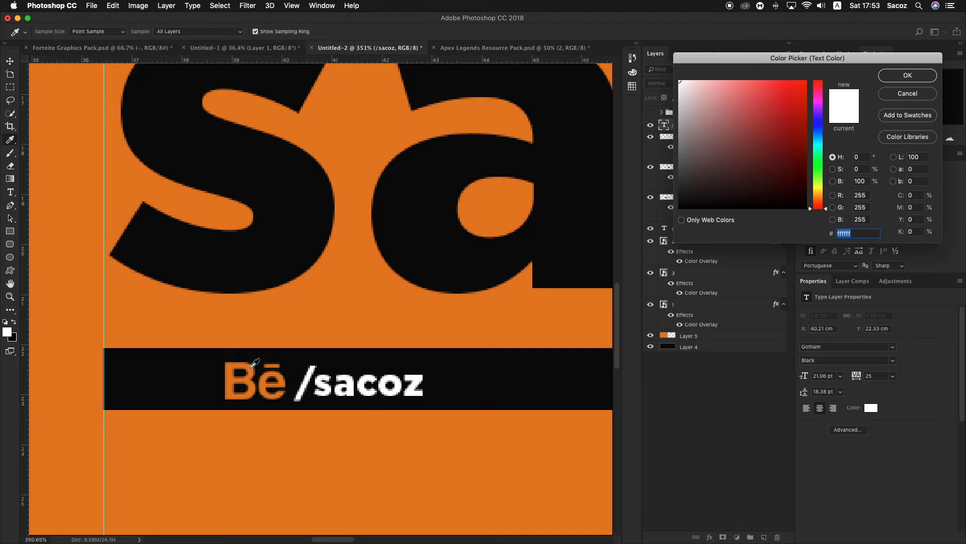
{"action": "left_click", "coordinate": [195, 460]}
{"action": "scroll", "coordinate": [195, 460], "scroll_direction": "right", "scroll_amount": 5}
{"action": "key", "text": "Return"}
{"action": "scroll", "coordinate": [193, 459], "scroll_direction": "right", "scroll_amount": 3}
{"action": "scroll", "coordinate": [193, 459], "scroll_direction": "left", "scroll_amount": 6}
{"action": "scroll", "coordinate": [194, 462], "scroll_direction": "left", "scroll_amount": 2}
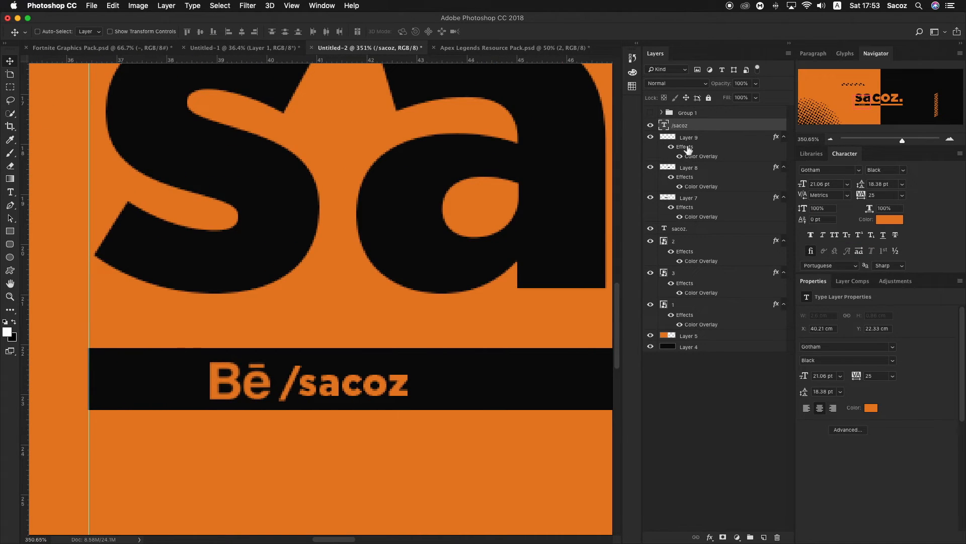
- Widen the gap after the Behance logo by moving the "/sacoz" text to about X 40.78 cm
{"action": "key", "text": "ctrl+t"}
{"action": "left_click_drag", "start_coordinate": [372, 392], "coordinate": [334, 331]}
{"action": "key", "text": "Return"}
{"action": "key", "text": "z"}
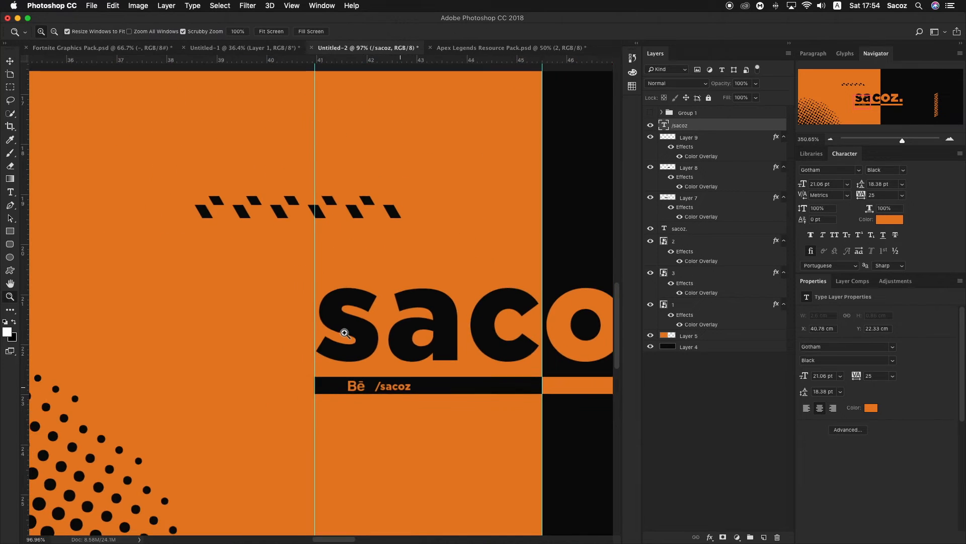
- Move the Behance logo and the "/sacoz" text together to the middle of the black underline bar
{"action": "scroll", "coordinate": [345, 333], "scroll_direction": "right", "scroll_amount": 5}
{"action": "key", "text": "v"}
{"action": "left_click", "coordinate": [701, 139], "text": "shift"}
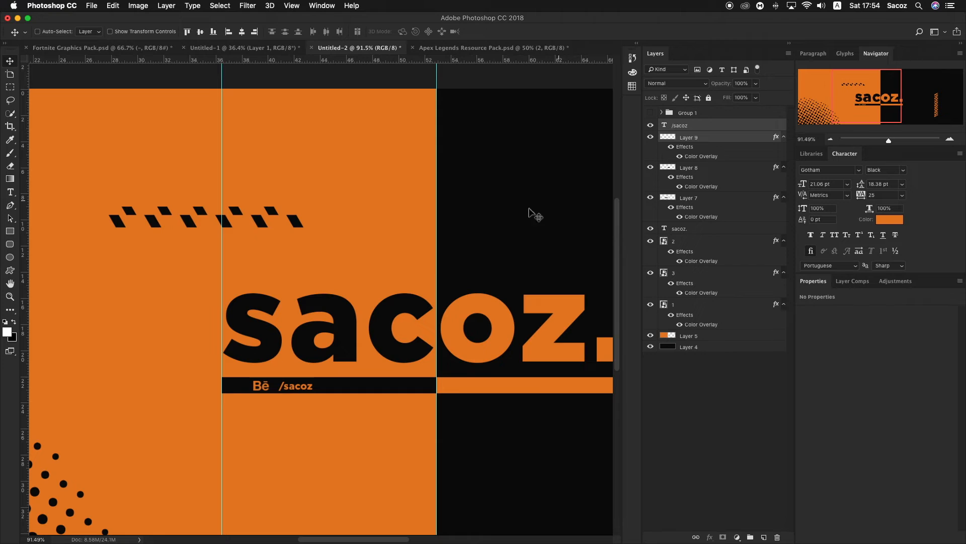
{"action": "key", "text": "ctrl+t"}
{"action": "left_click_drag", "start_coordinate": [326, 390], "coordinate": [348, 390]}
{"action": "key", "text": "Return"}
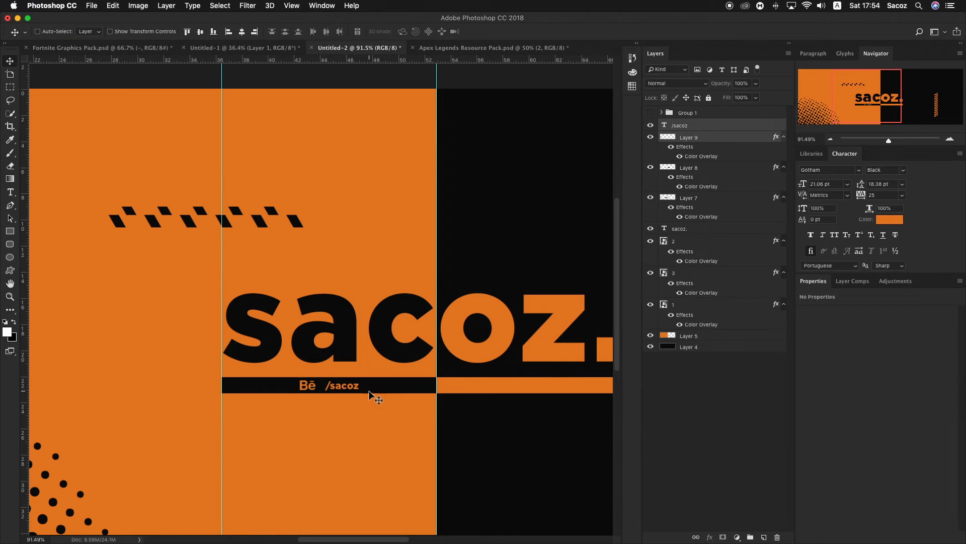
- Switch to Chrome, search Google Images for "instagram logo png", and copy the black outline logo from vectorico.com
{"action": "key", "text": "ctrl+Right"}
{"action": "scroll", "coordinate": [394, 345], "scroll_direction": "up", "scroll_amount": 4}
{"action": "left_click_drag", "start_coordinate": [118, 79], "coordinate": [40, 74]}
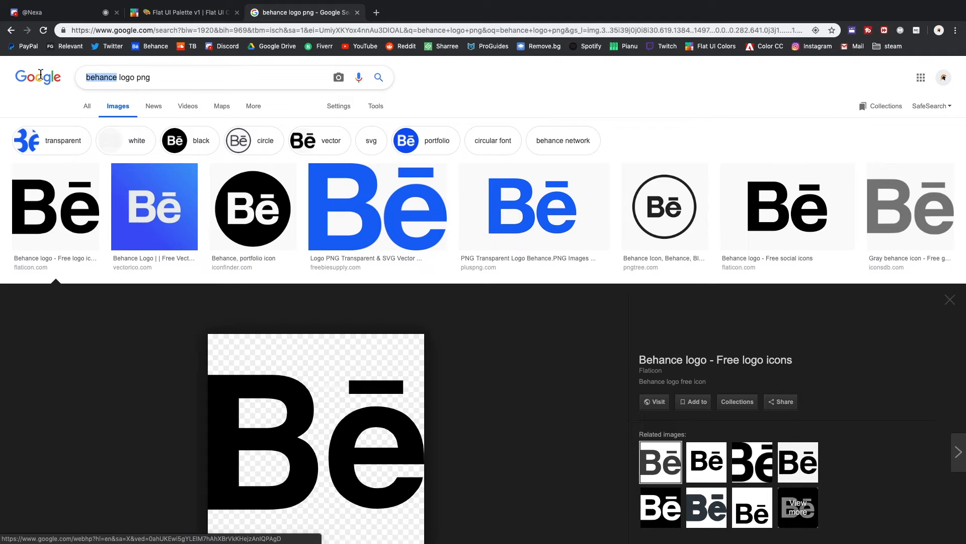
{"action": "type", "text": "instagram"}
{"action": "key", "text": "Return"}
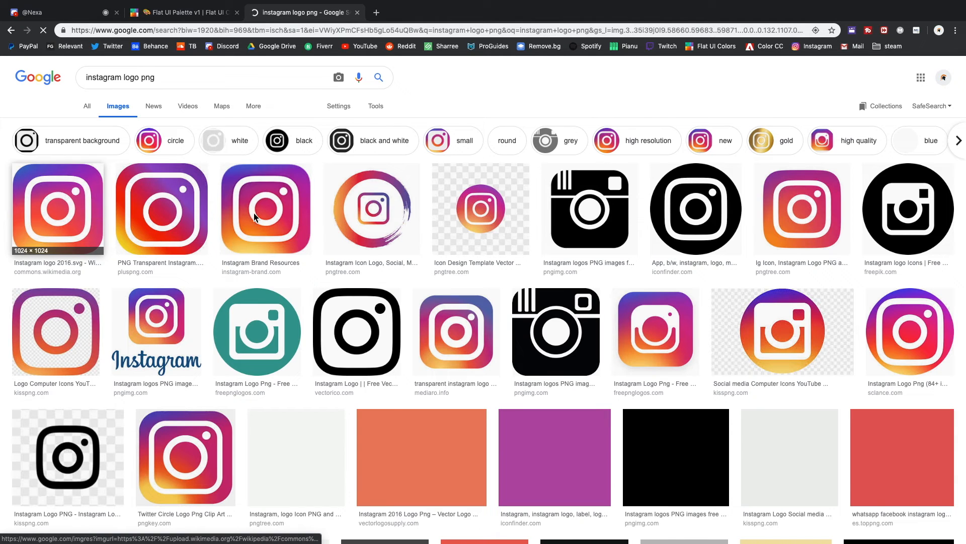
{"action": "left_click", "coordinate": [363, 318]}
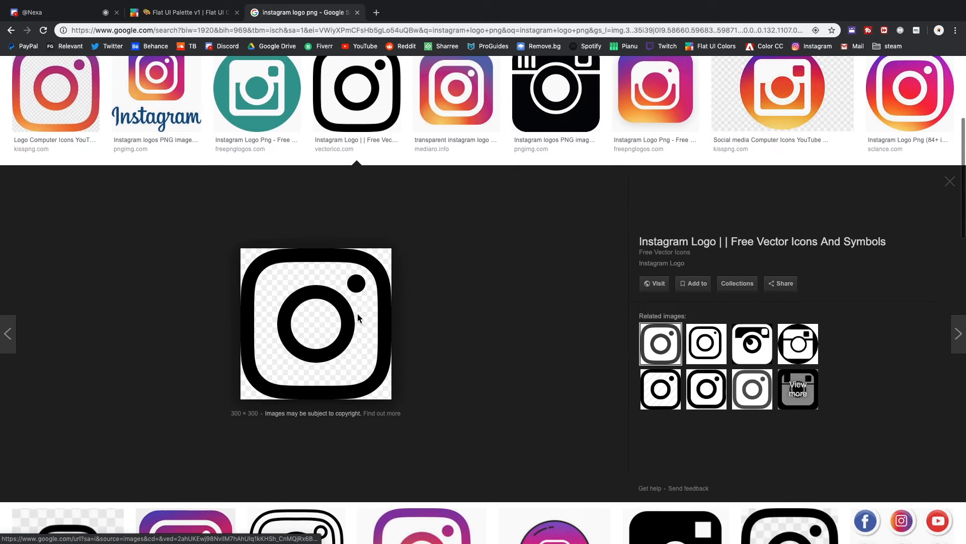
{"action": "right_click", "coordinate": [358, 313]}
{"action": "left_click", "coordinate": [395, 397]}
- Return to Photoshop, paste the Instagram logo, and place it on the orange underline bar at about 0.67 by 0.67 cm
{"action": "key", "text": "super+Tab"}
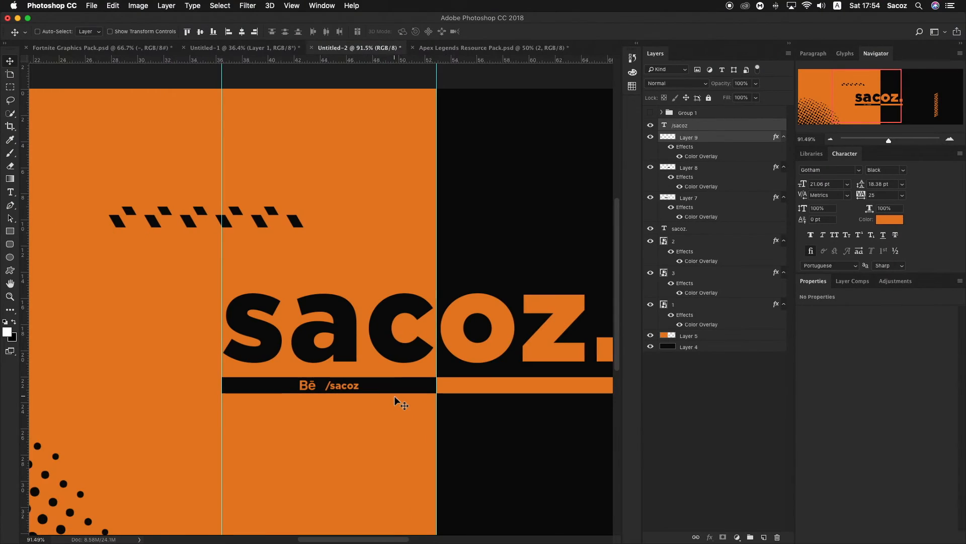
{"action": "scroll", "coordinate": [395, 398], "scroll_direction": "right", "scroll_amount": 5}
{"action": "scroll", "coordinate": [373, 403], "scroll_direction": "up", "scroll_amount": 5}
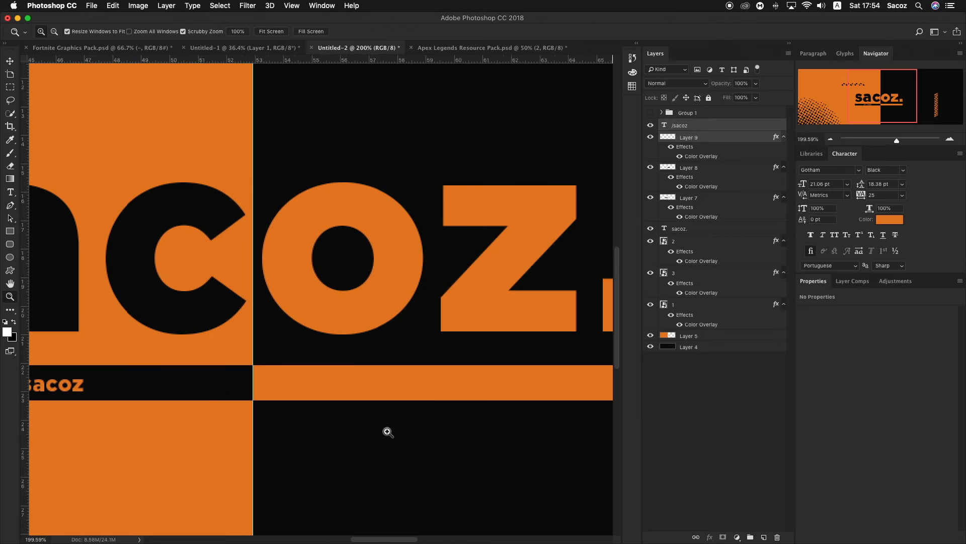
{"action": "key", "text": "super+v"}
{"action": "key", "text": "super+t"}
{"action": "left_click_drag", "start_coordinate": [471, 149], "coordinate": [368, 375]}
{"action": "key", "text": "Return"}
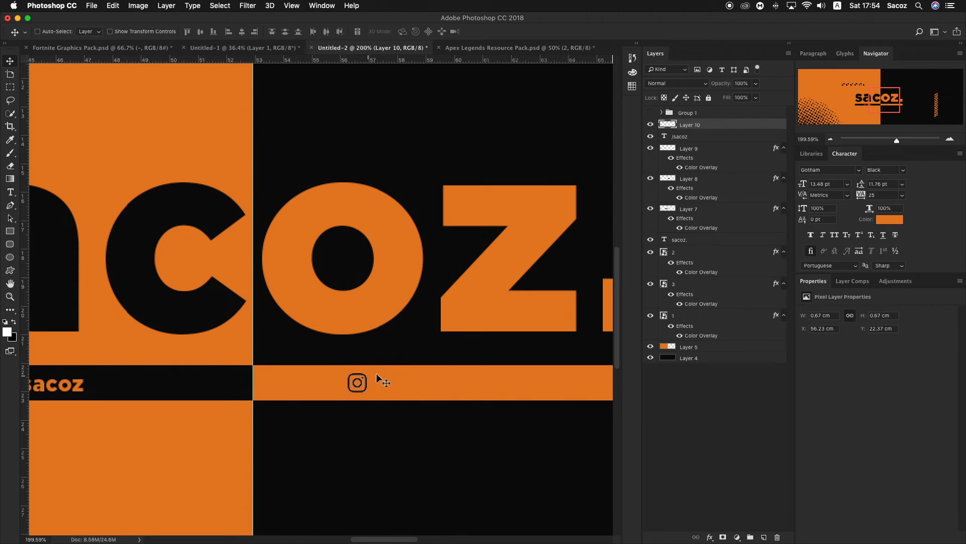
- Apply a Color Overlay to the Instagram logo using the near-black sampled from the banner's dark half
{"action": "double_click", "coordinate": [742, 132]}
{"action": "left_click", "coordinate": [590, 141]}
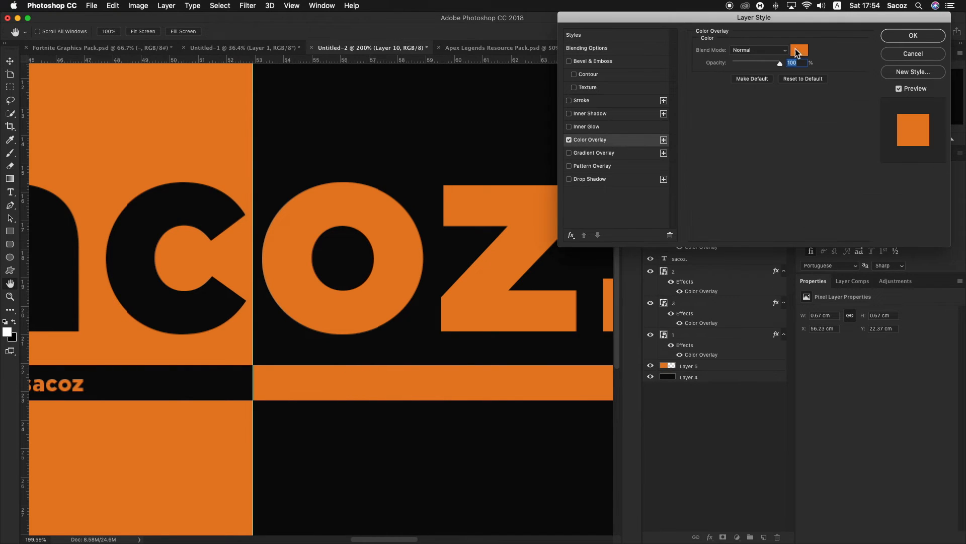
{"action": "left_click", "coordinate": [801, 51]}
{"action": "left_click", "coordinate": [492, 100]}
{"action": "key", "text": "Return"}
{"action": "scroll", "coordinate": [490, 103], "scroll_direction": "left", "scroll_amount": 2}
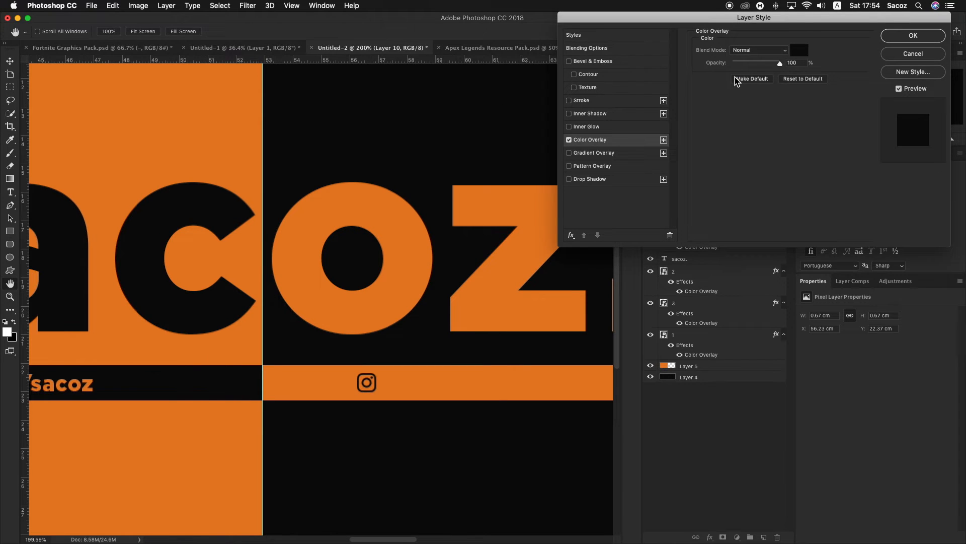
{"action": "key", "text": "Return"}
- Duplicate the "/sacoz" text onto the orange bar beside the Instagram logo, at about X 57.6 cm
{"action": "left_click", "coordinate": [683, 156]}
{"action": "scroll", "coordinate": [252, 295], "scroll_direction": "left", "scroll_amount": 1}
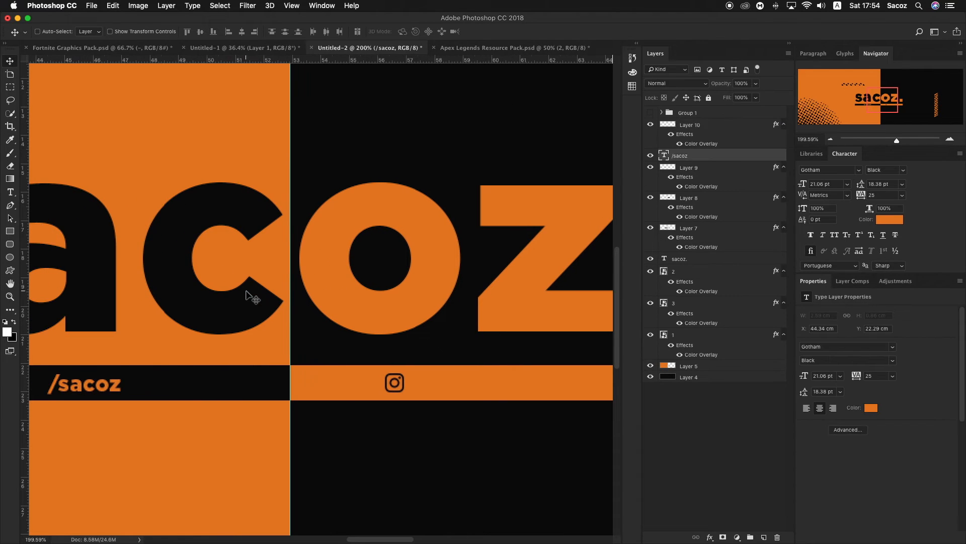
{"action": "left_click_drag", "start_coordinate": [75, 380], "coordinate": [454, 378]}
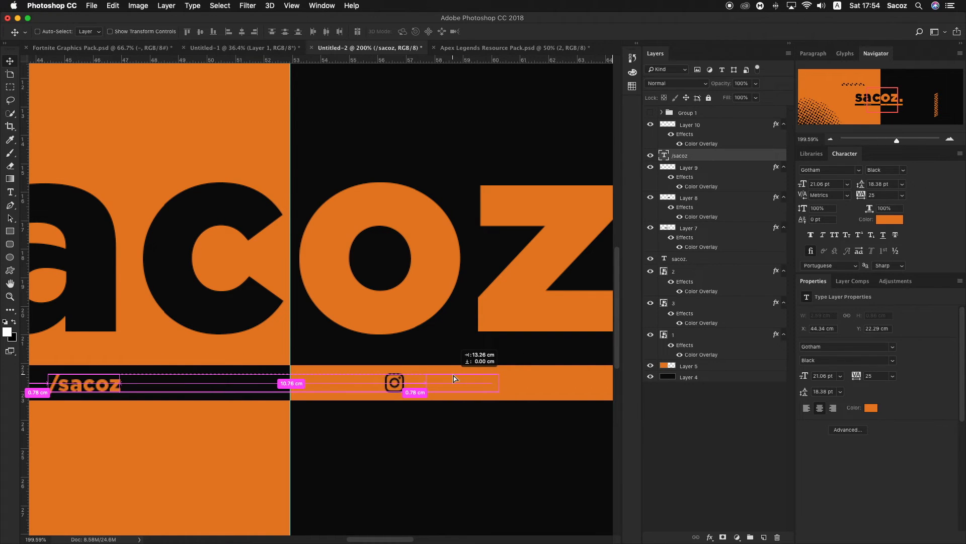
{"action": "left_click_drag", "start_coordinate": [453, 379], "coordinate": [455, 380]}
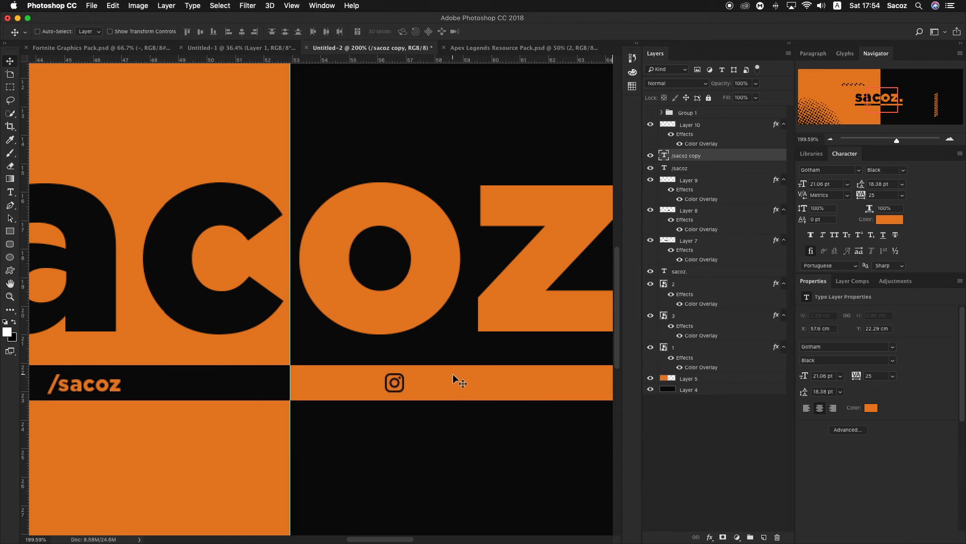
- Change the duplicated text beside the Instagram logo to "/sacozyt"
{"action": "key", "text": "t"}
{"action": "double_click", "coordinate": [454, 386]}
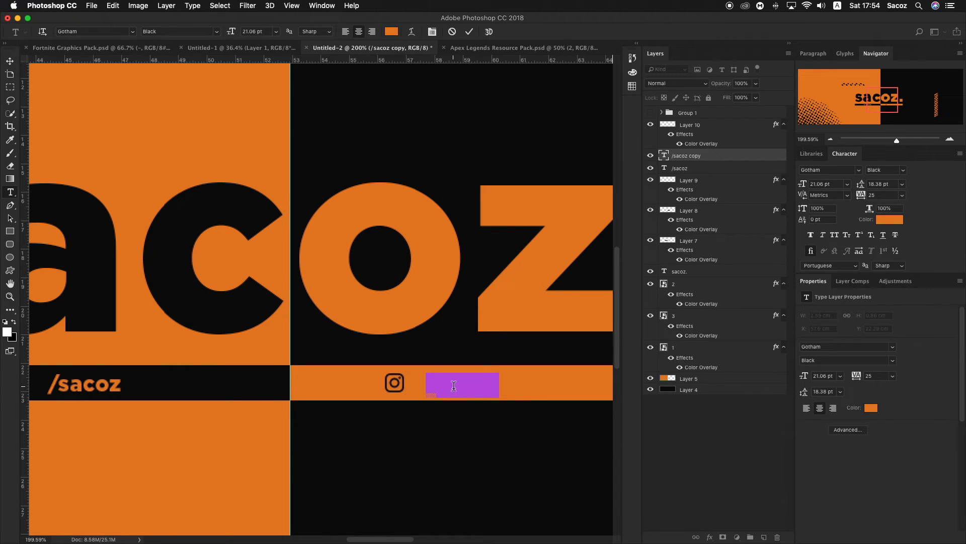
{"action": "left_click", "coordinate": [487, 382]}
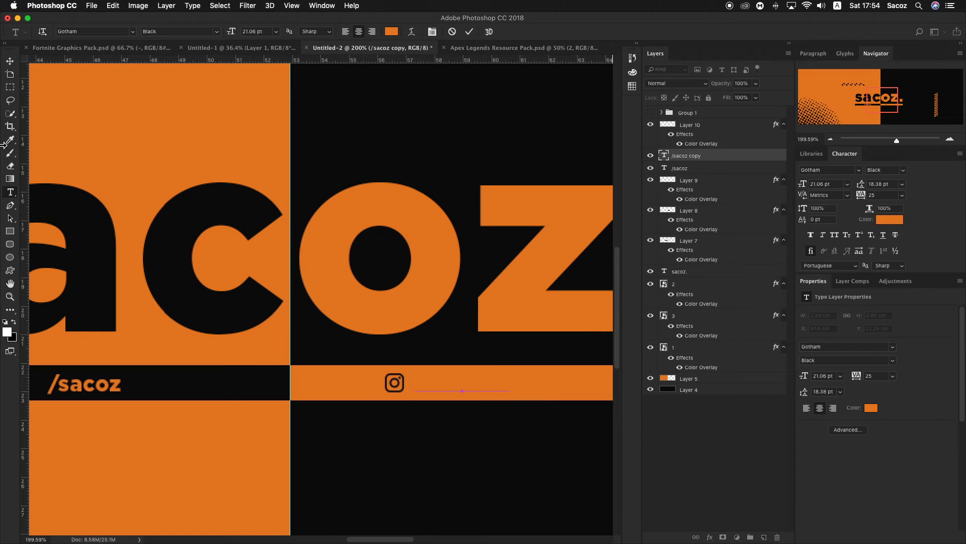
{"action": "left_click", "coordinate": [10, 62]}
- Recolor the "/sacozyt" text with the near-black sampled from the banner's dark half
{"action": "left_click", "coordinate": [872, 408]}
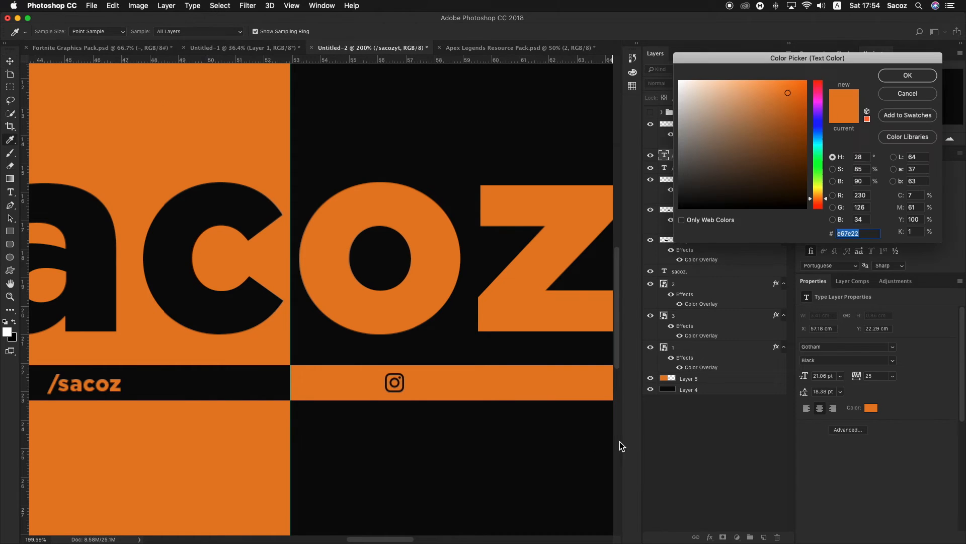
{"action": "left_click", "coordinate": [367, 412]}
{"action": "scroll", "coordinate": [363, 418], "scroll_direction": "right", "scroll_amount": 10}
{"action": "key", "text": "Return"}
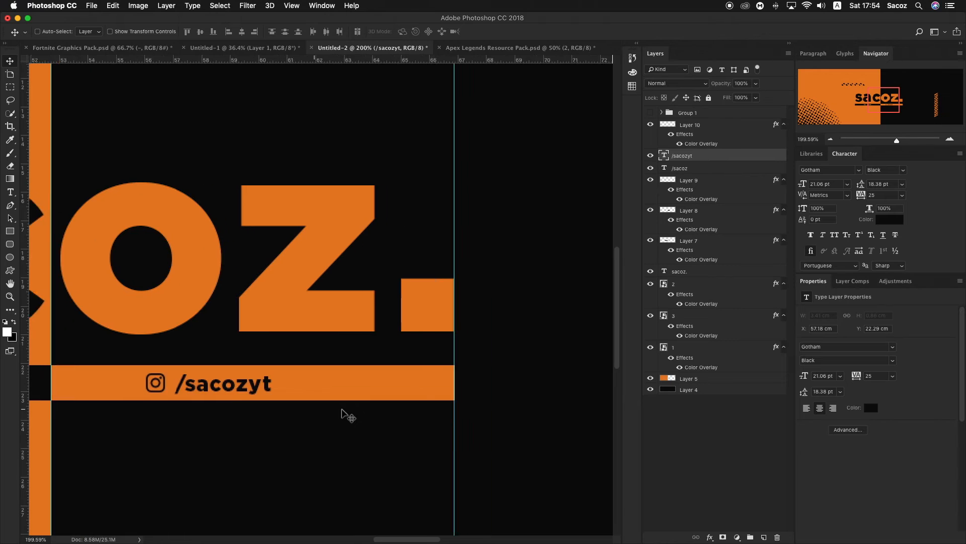
- Nudge the "/sacozyt" text on the orange bar to about X 57.6 cm, Y 22.26 cm
{"action": "scroll", "coordinate": [342, 412], "scroll_direction": "left", "scroll_amount": 10}
{"action": "scroll", "coordinate": [346, 414], "scroll_direction": "right", "scroll_amount": 3}
{"action": "left_click_drag", "start_coordinate": [507, 395], "coordinate": [374, 327]}
{"action": "key", "text": "z"}
{"action": "key", "text": "v"}
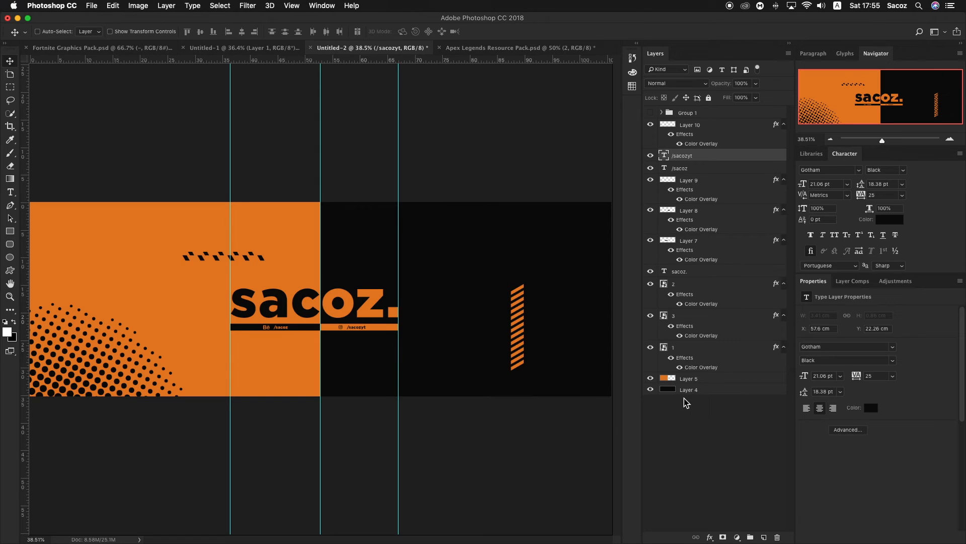
- Duplicate the "sacoz." wordmark, enlarge the copy to about 843 pt, and place it across the banner's lower edge
{"action": "left_click", "coordinate": [703, 273]}
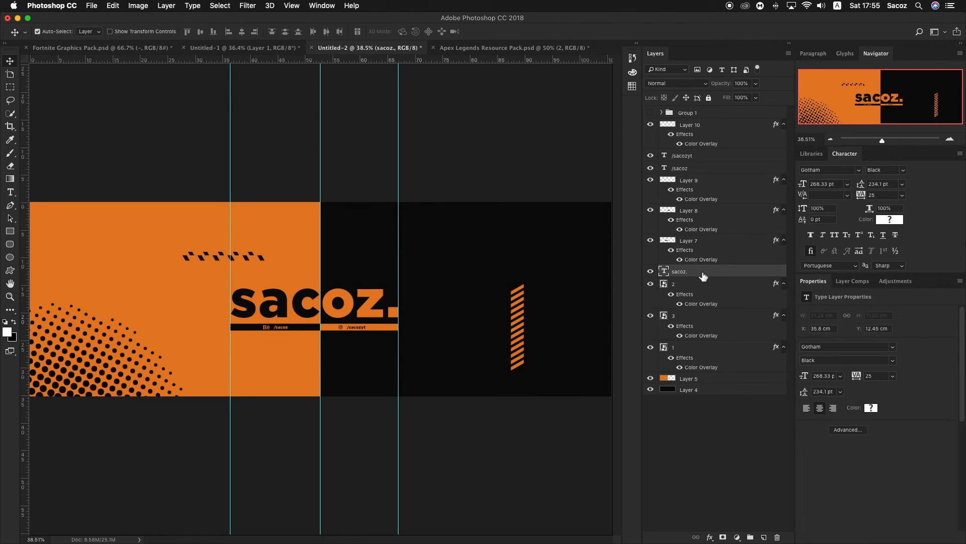
{"action": "key", "text": "super+j"}
{"action": "key", "text": "z"}
{"action": "left_click_drag", "start_coordinate": [464, 332], "coordinate": [438, 315]}
{"action": "key", "text": "super+t"}
{"action": "left_click_drag", "start_coordinate": [378, 320], "coordinate": [432, 345]}
{"action": "key", "text": "Return"}
- Recolor the enlarged wordmark copy with the banner's orange and move it onto the black half, at about X 50.87 cm
{"action": "left_click", "coordinate": [890, 219]}
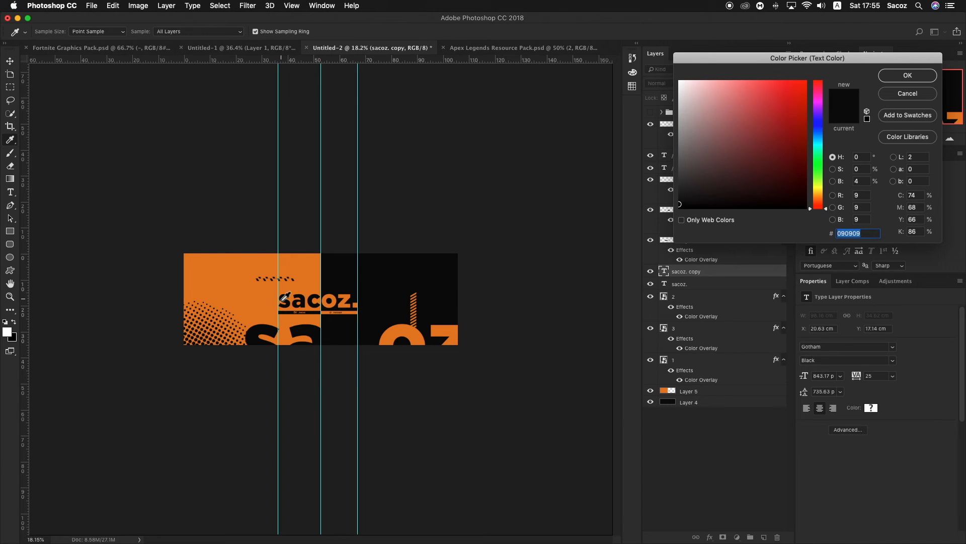
{"action": "left_click", "coordinate": [259, 297]}
{"action": "key", "text": "Return"}
{"action": "key", "text": "ctrl+t"}
{"action": "left_click_drag", "start_coordinate": [423, 358], "coordinate": [498, 356]}
{"action": "key", "text": "Return"}
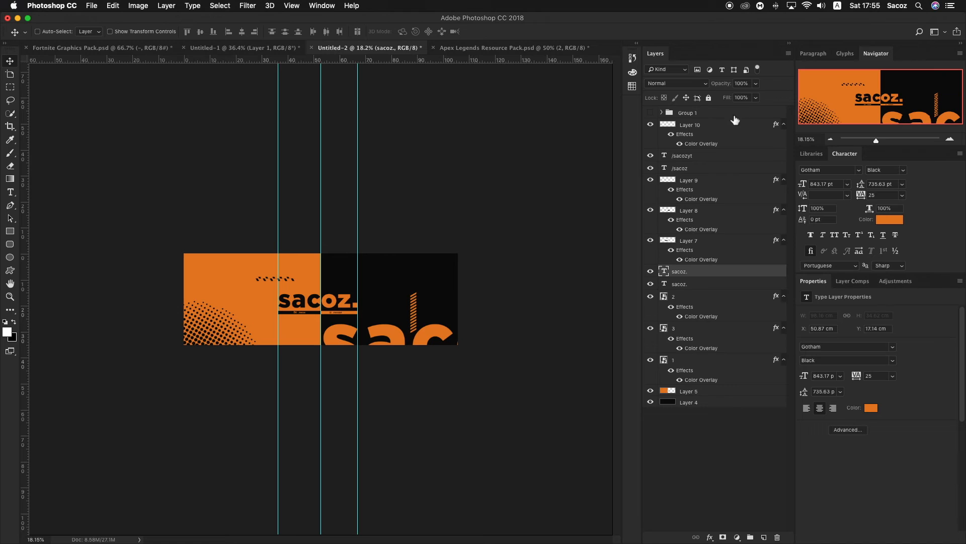
- Lower the enlarged wordmark's opacity to 4% and reposition it in the black half at about X 52.88 cm, Y 12.06 cm
{"action": "left_click", "coordinate": [755, 83]}
{"action": "left_click_drag", "start_coordinate": [757, 95], "coordinate": [711, 96]}
{"action": "key", "text": "z"}
{"action": "left_click_drag", "start_coordinate": [378, 302], "coordinate": [391, 336]}
{"action": "key", "text": "super+t"}
{"action": "left_click_drag", "start_coordinate": [504, 367], "coordinate": [355, 316]}
{"action": "key", "text": "Return"}
{"action": "key", "text": "z"}
{"action": "key", "text": "v"}
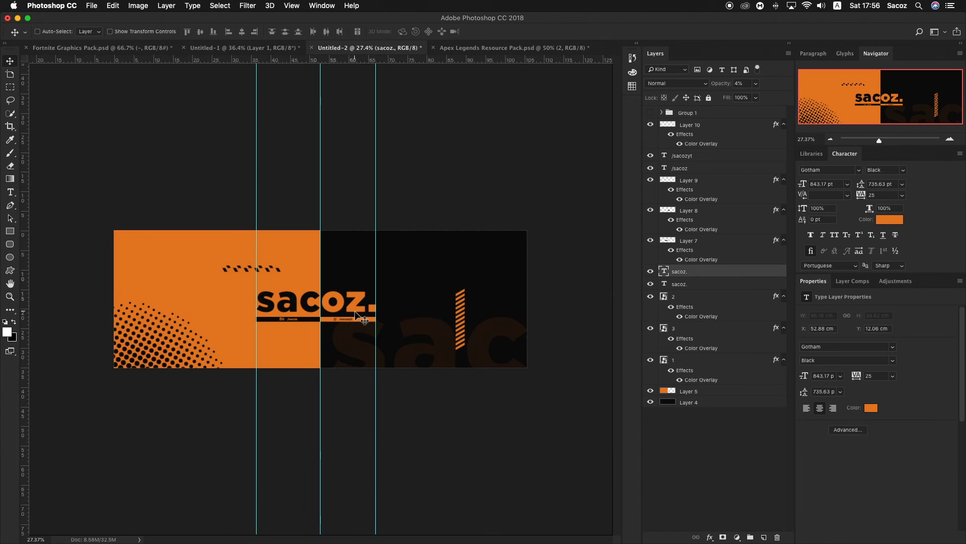